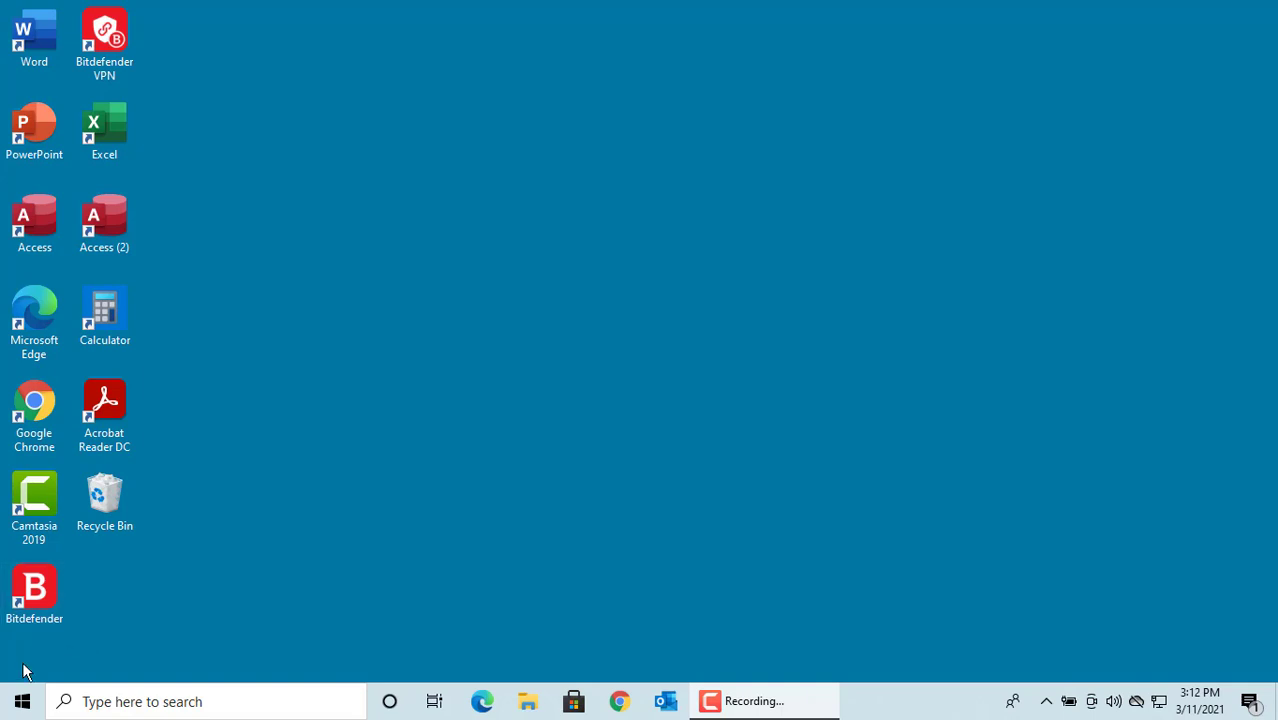
# Open the desktop icon settings from the Themes page of the Windows personalization settings.
pyautogui.click(21, 705)
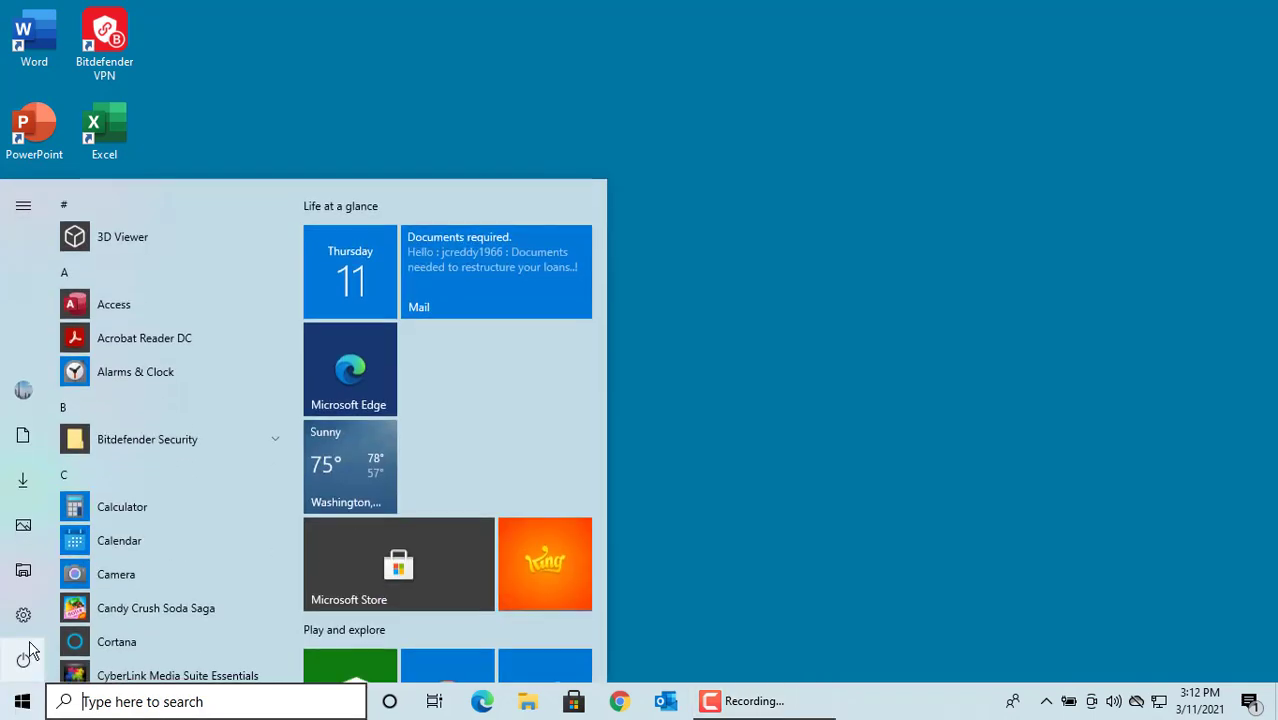
pyautogui.click(24, 620)
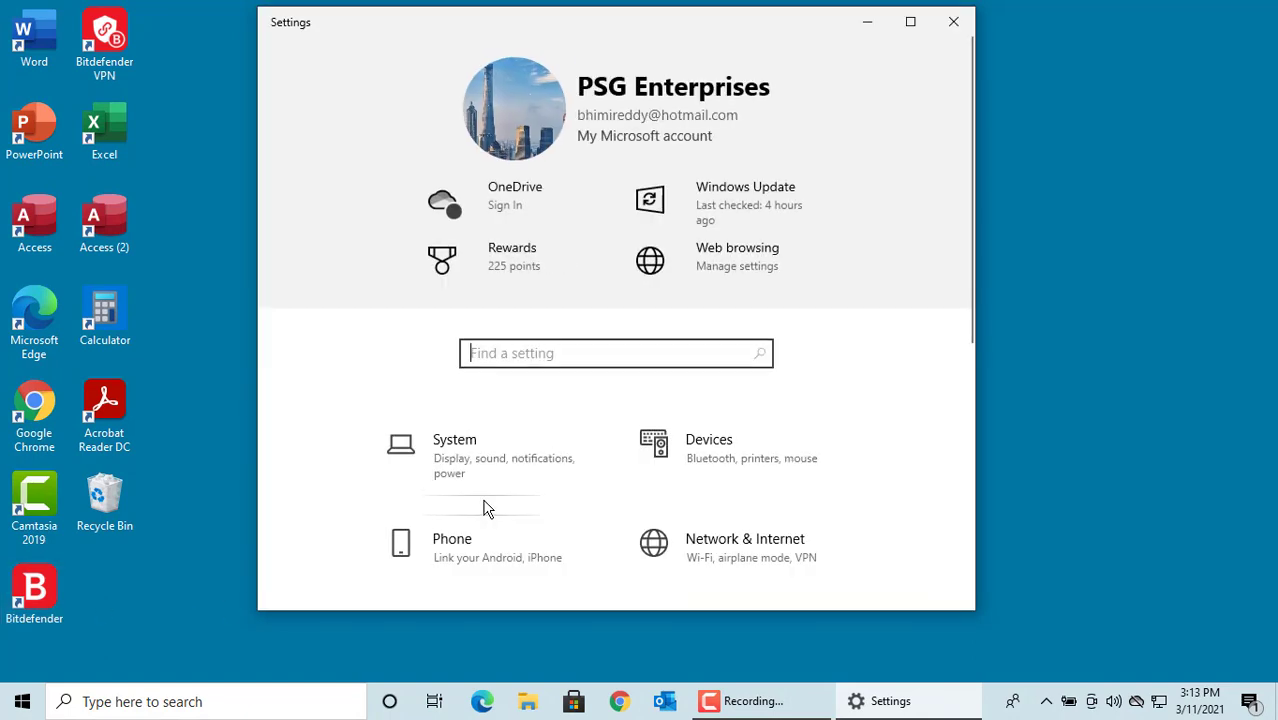
pyautogui.scroll(-3, 530, 452)
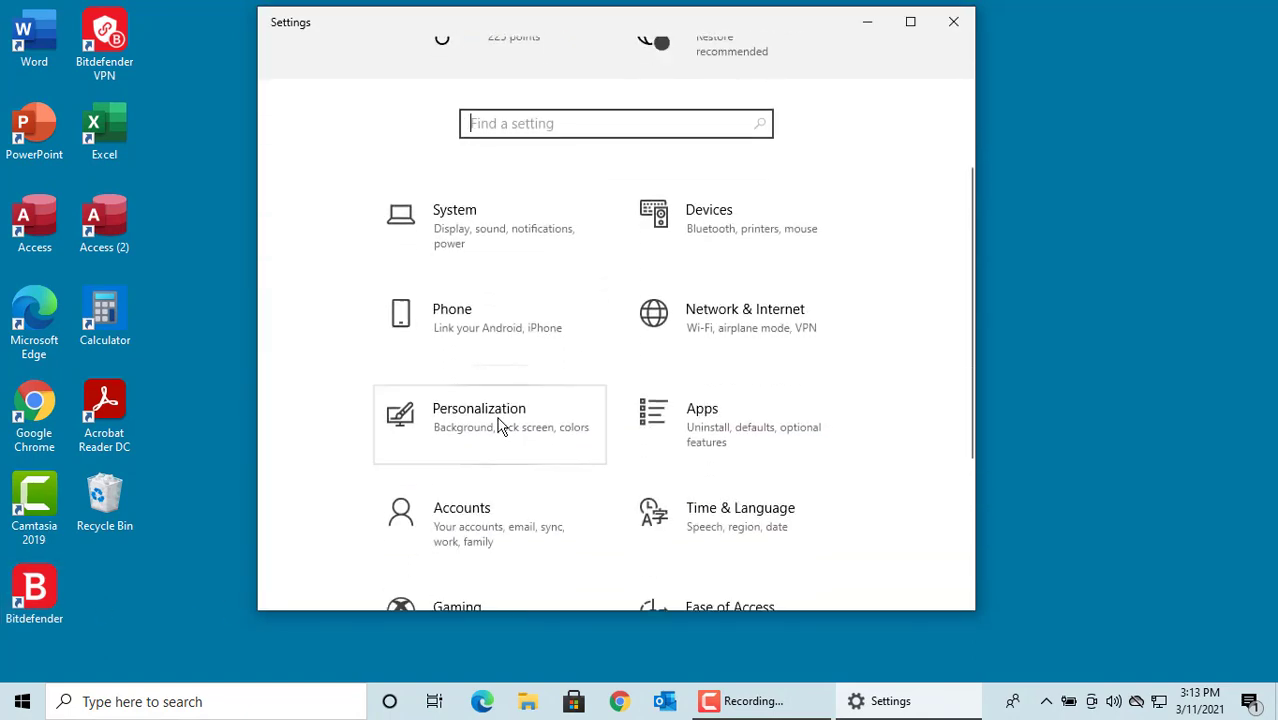
pyautogui.click(500, 425)
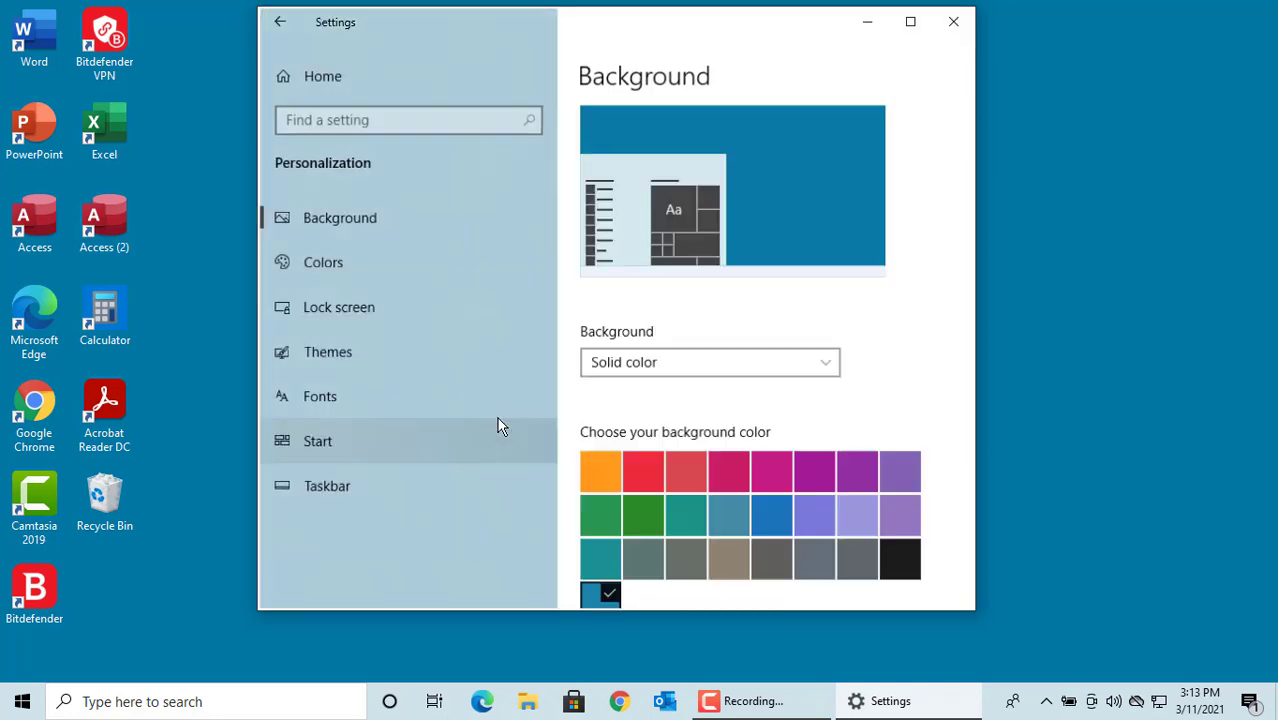
pyautogui.click(409, 352)
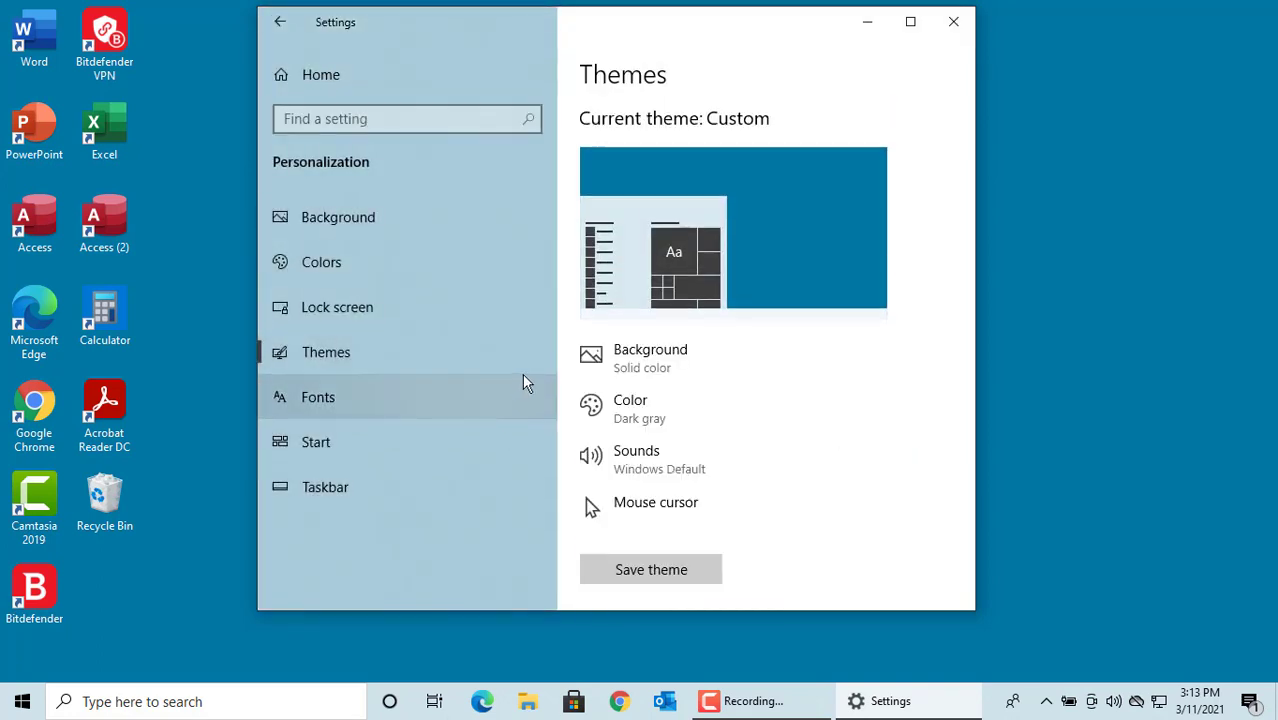
pyautogui.scroll(-2, 785, 445)
pyautogui.scroll(-10, 785, 445)
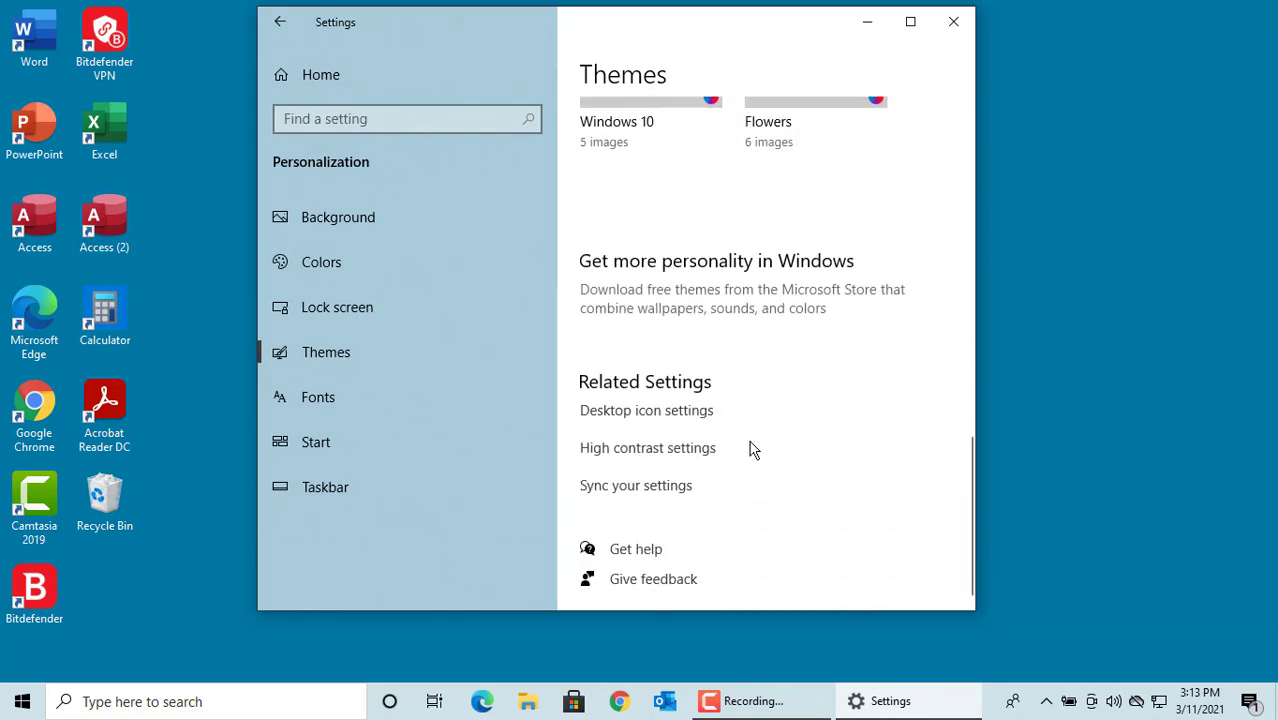
pyautogui.click(638, 418)
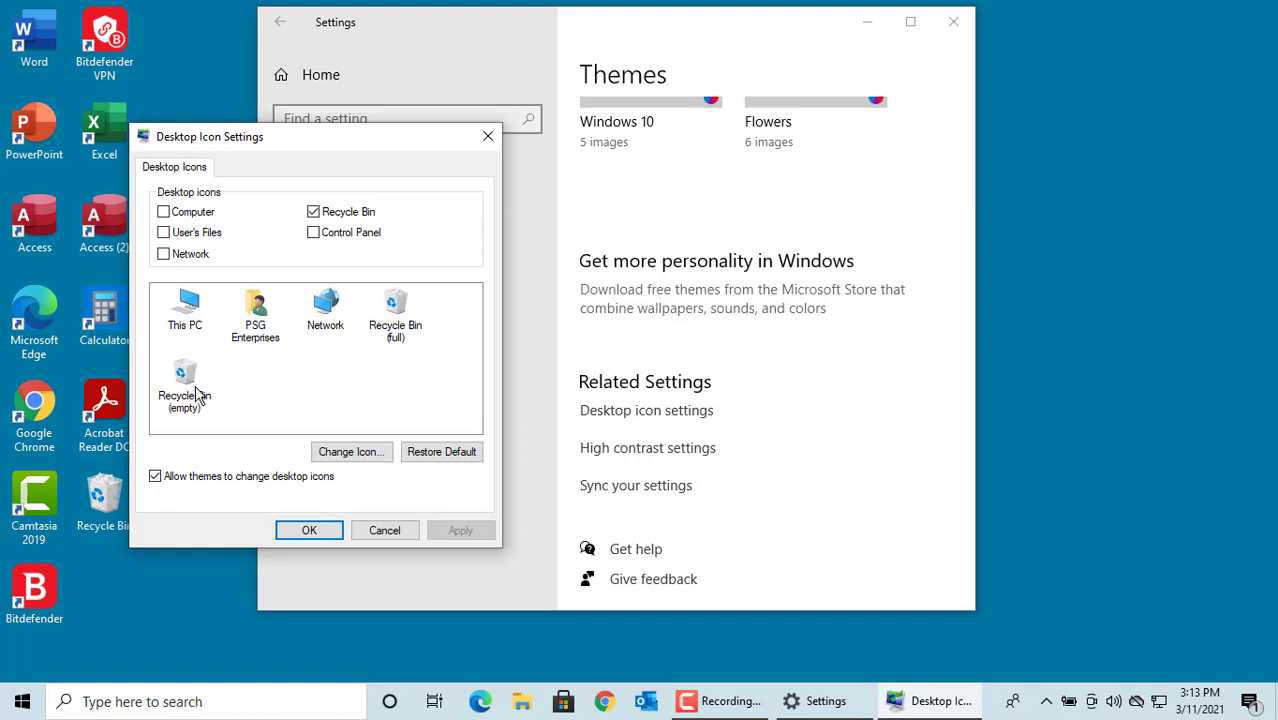
# Load the replacement icons for This PC from C:\WINDOWS\System32\Shell32.dll.
pyautogui.click(188, 318)
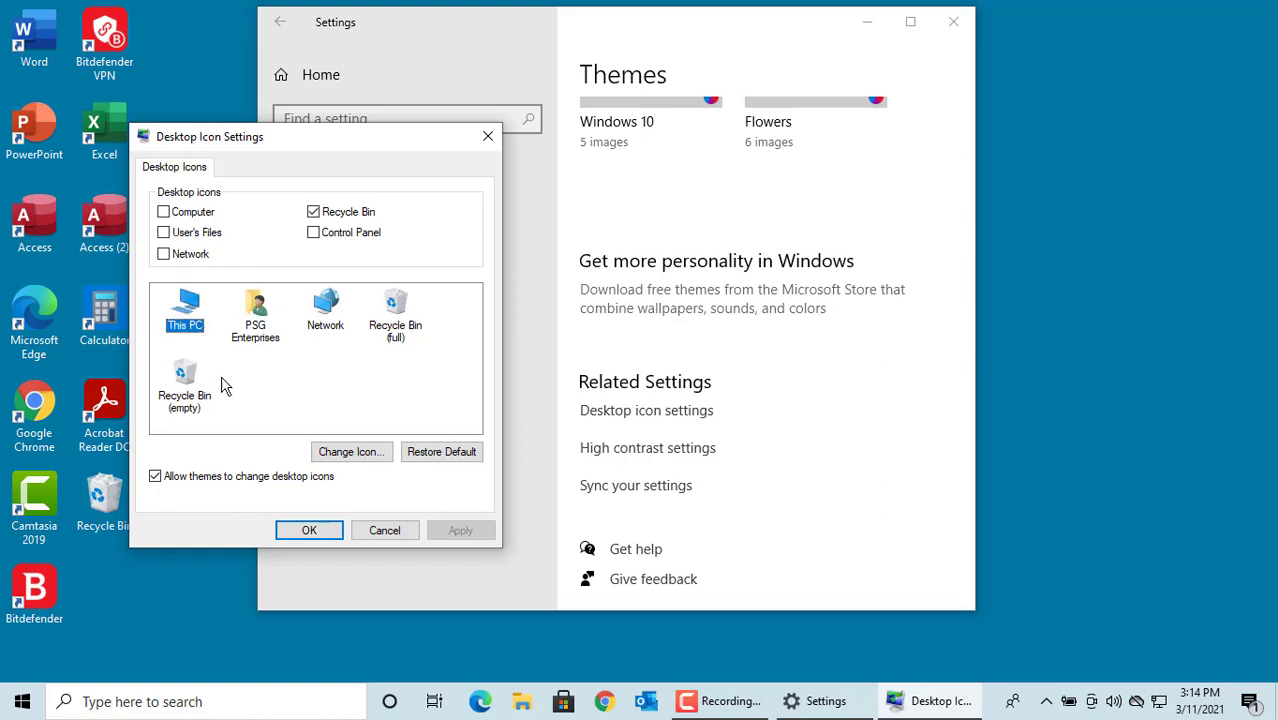
pyautogui.click(346, 455)
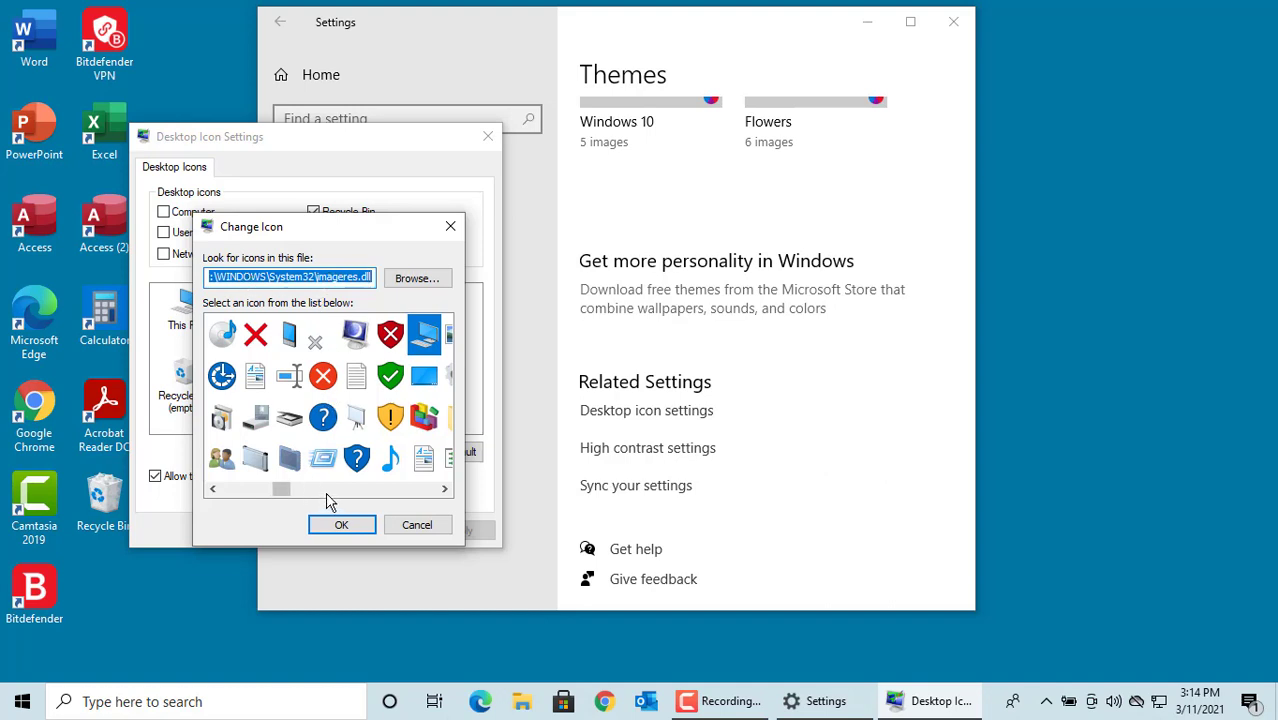
pyautogui.hscroll(3, 326, 500)
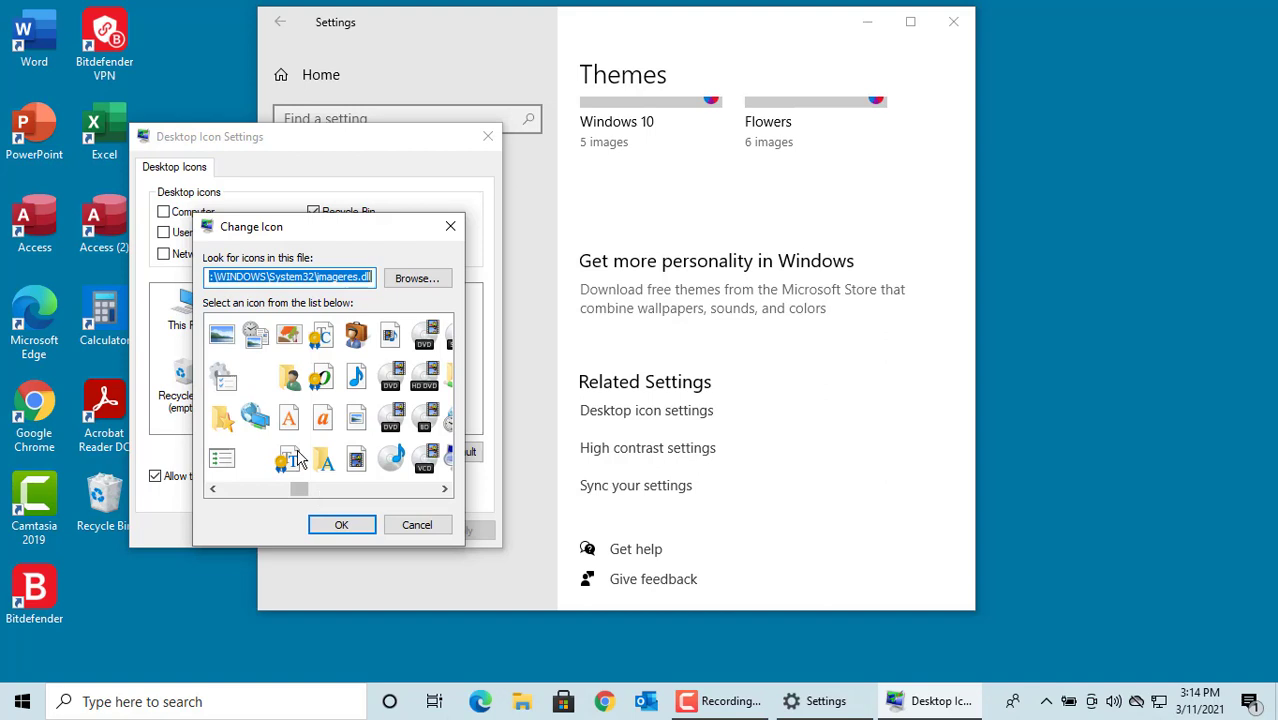
pyautogui.click(320, 279)
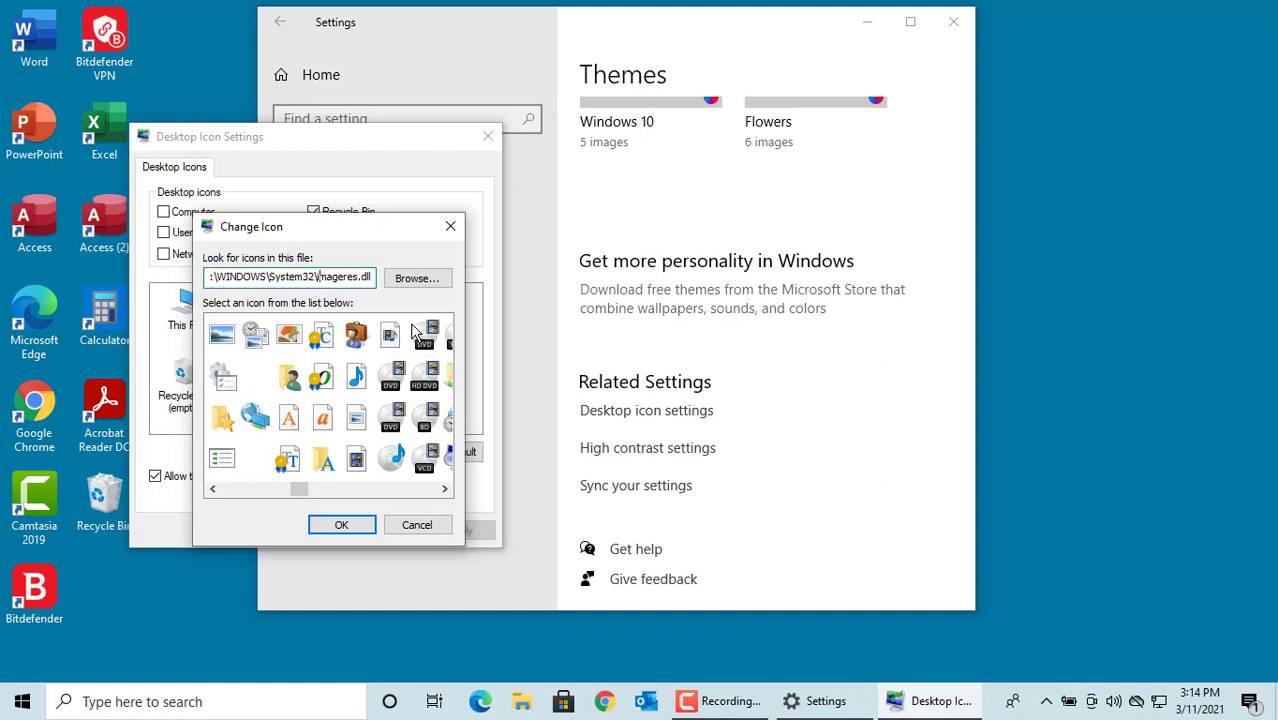
pyautogui.hotkey('shift', 'Right')
pyautogui.hotkey('shift', 'Right')
pyautogui.hotkey('shift', 'Right')
pyautogui.hotkey('shift', 'Right')
pyautogui.hotkey('shift', 'Right')
pyautogui.hotkey('shift', 'Right')
pyautogui.hotkey('shift', 'Right')
pyautogui.hotkey('shift', 'Right')
pyautogui.write('Shell32')
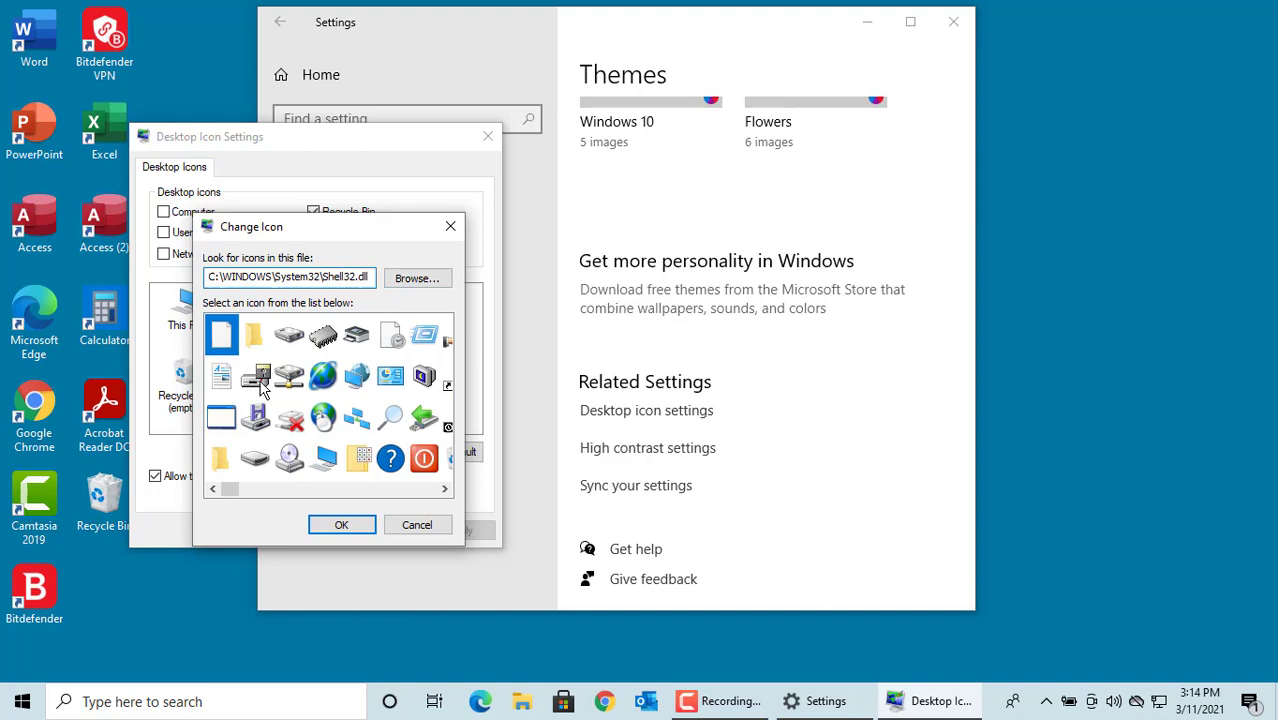
# Assign the computer monitor icon with the crescent moon to This PC.
pyautogui.click(444, 489)
pyautogui.click(444, 489)
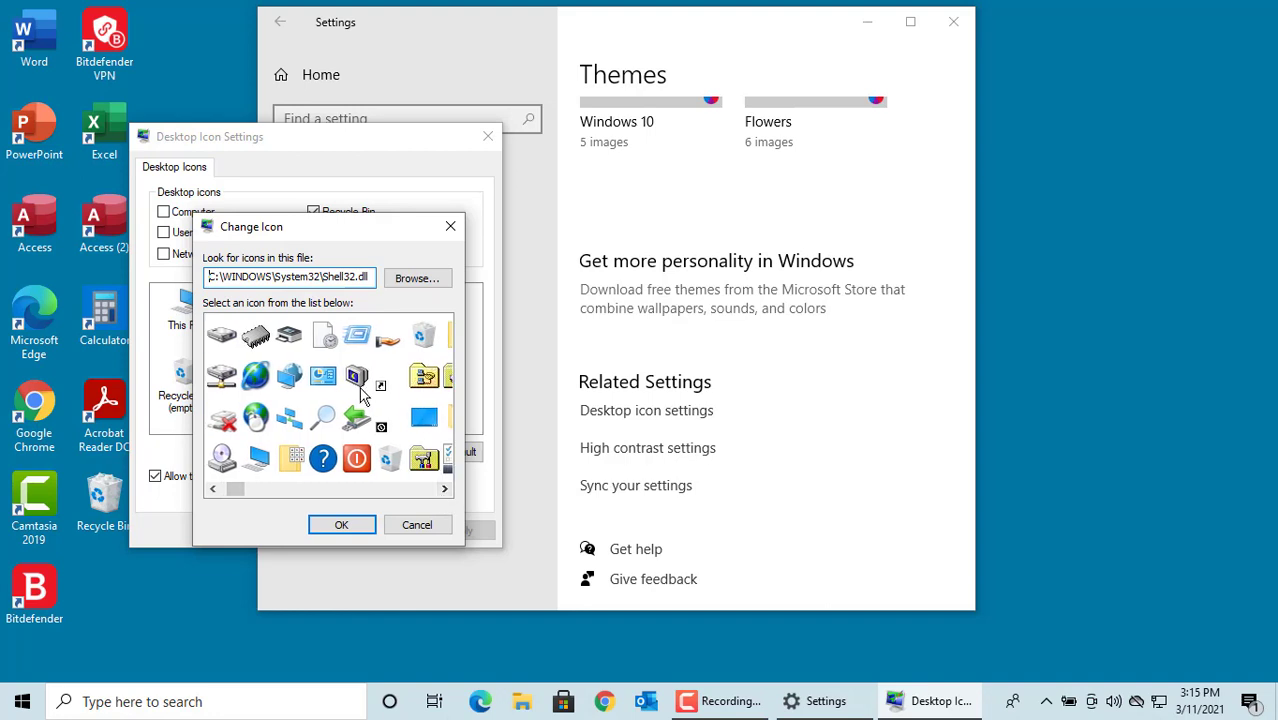
pyautogui.click(358, 378)
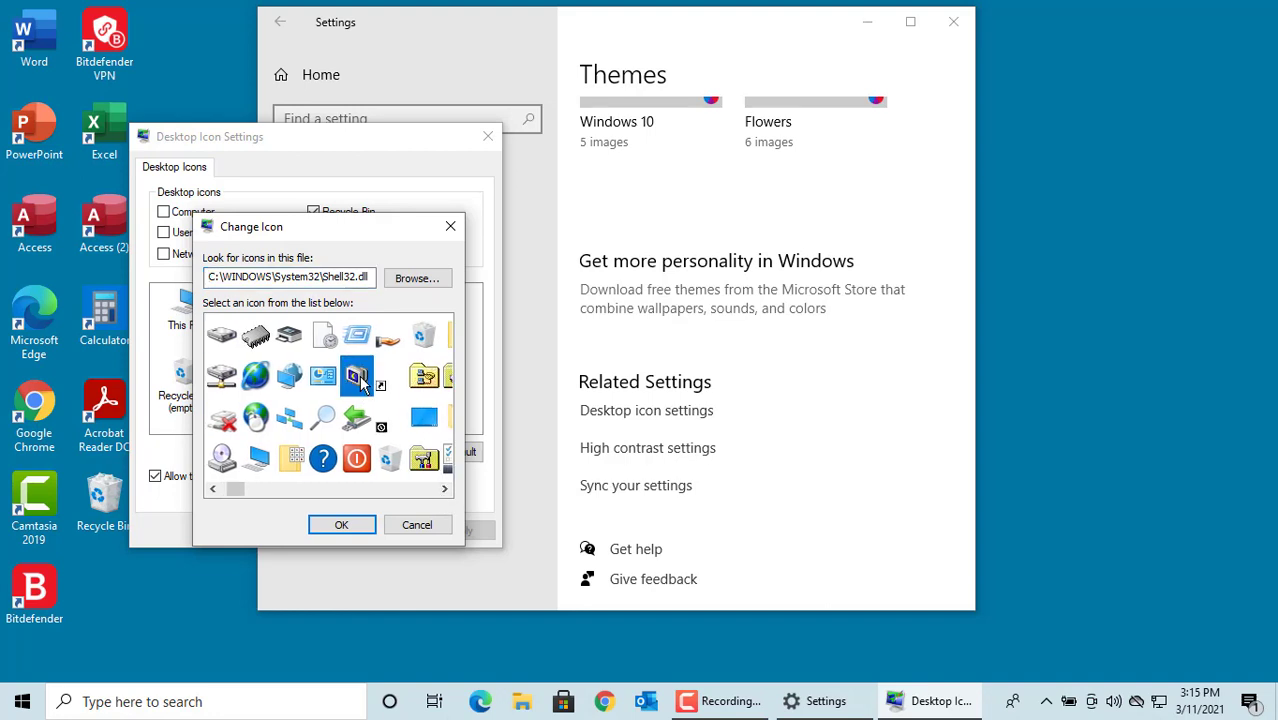
pyautogui.click(341, 527)
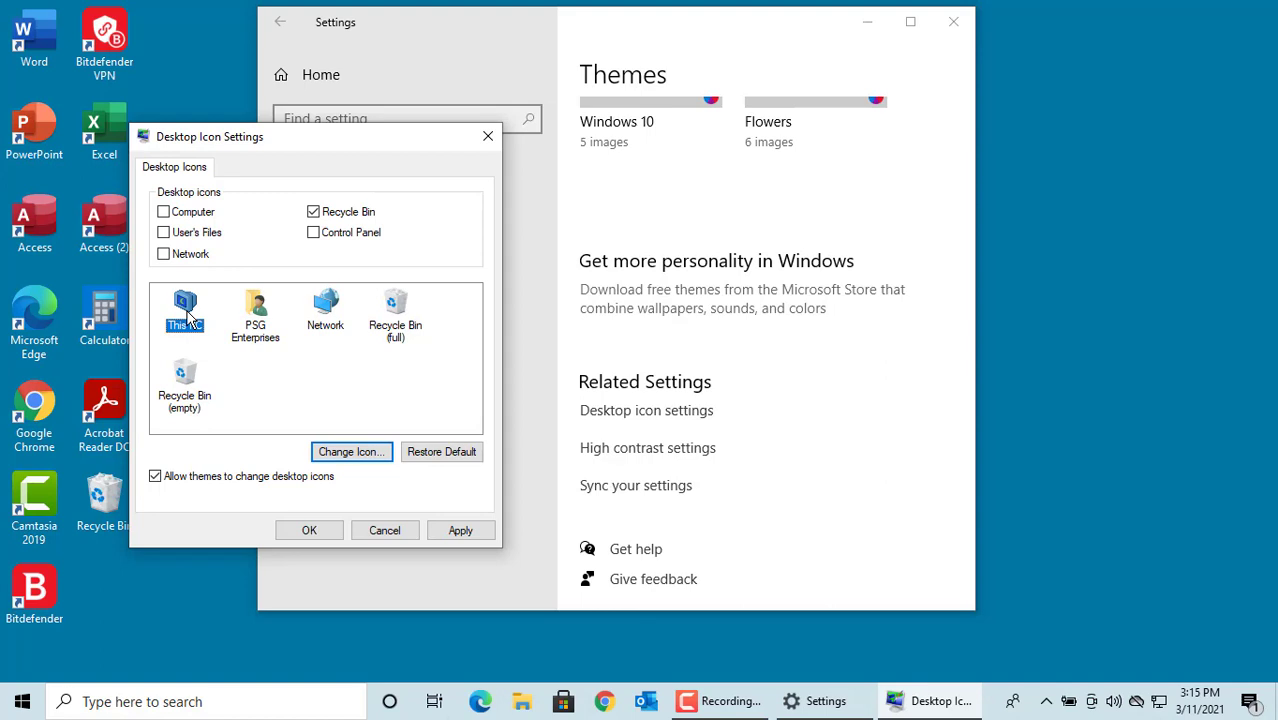
# Enable the Computer icon on the desktop and accept the desktop icon settings.
pyautogui.click(165, 215)
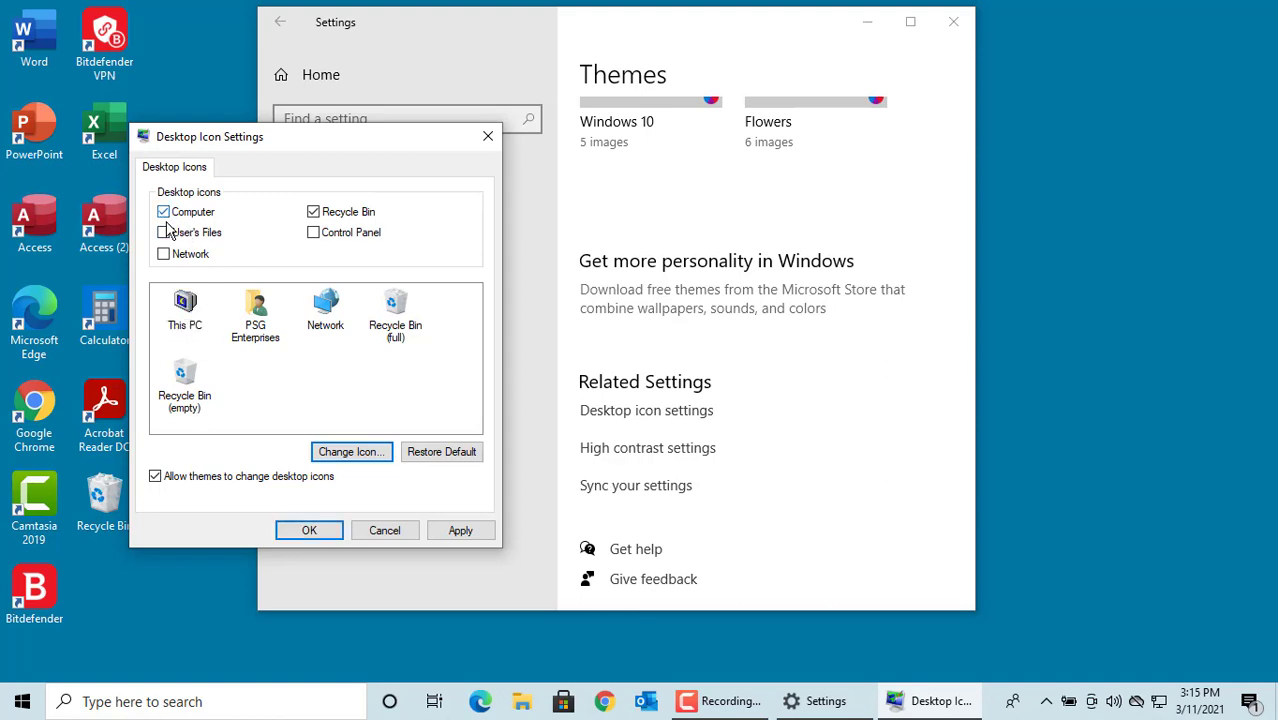
pyautogui.click(309, 535)
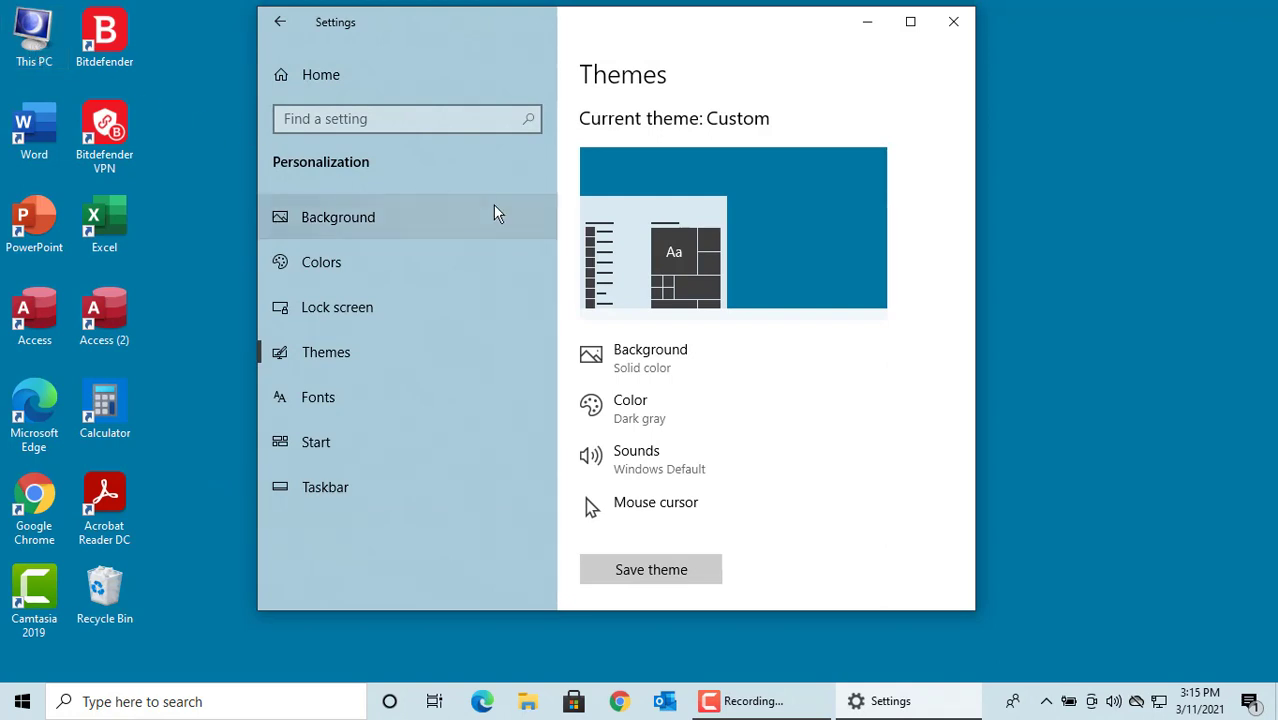
# Reopen the desktop icon settings from the Themes page and restore the default icon of This PC.
pyautogui.scroll(-15, 636, 288)
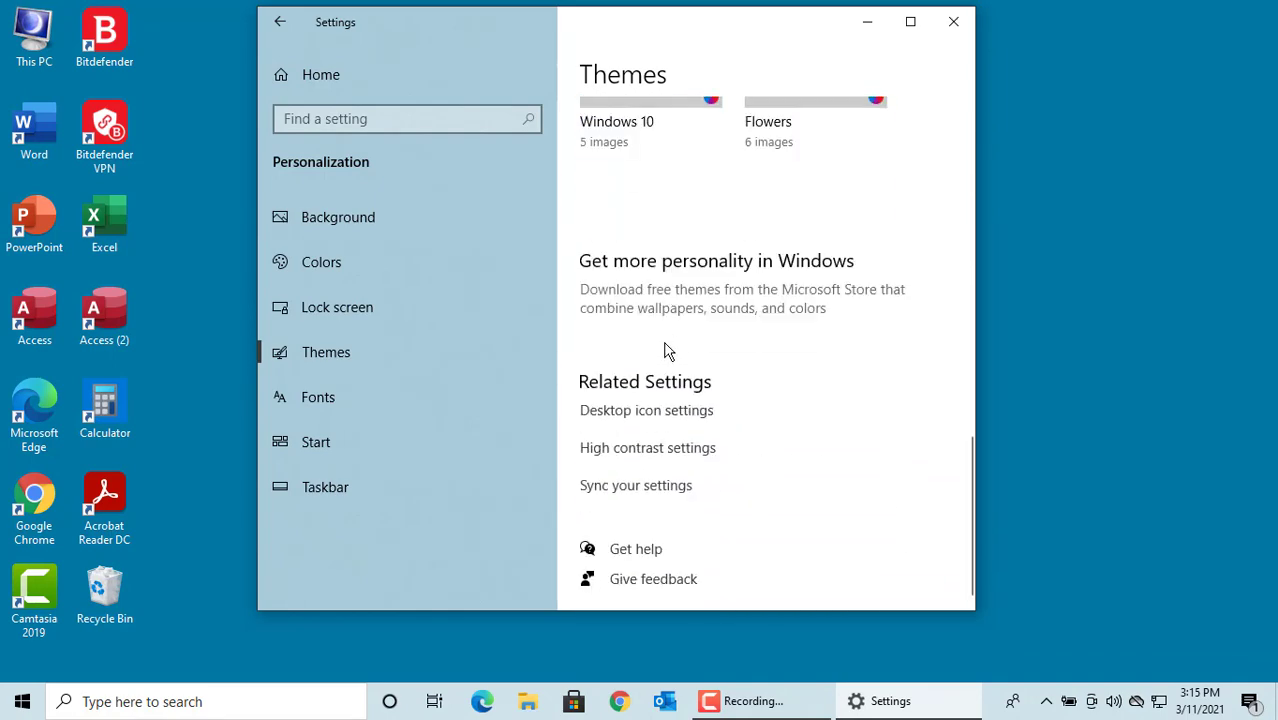
pyautogui.click(631, 420)
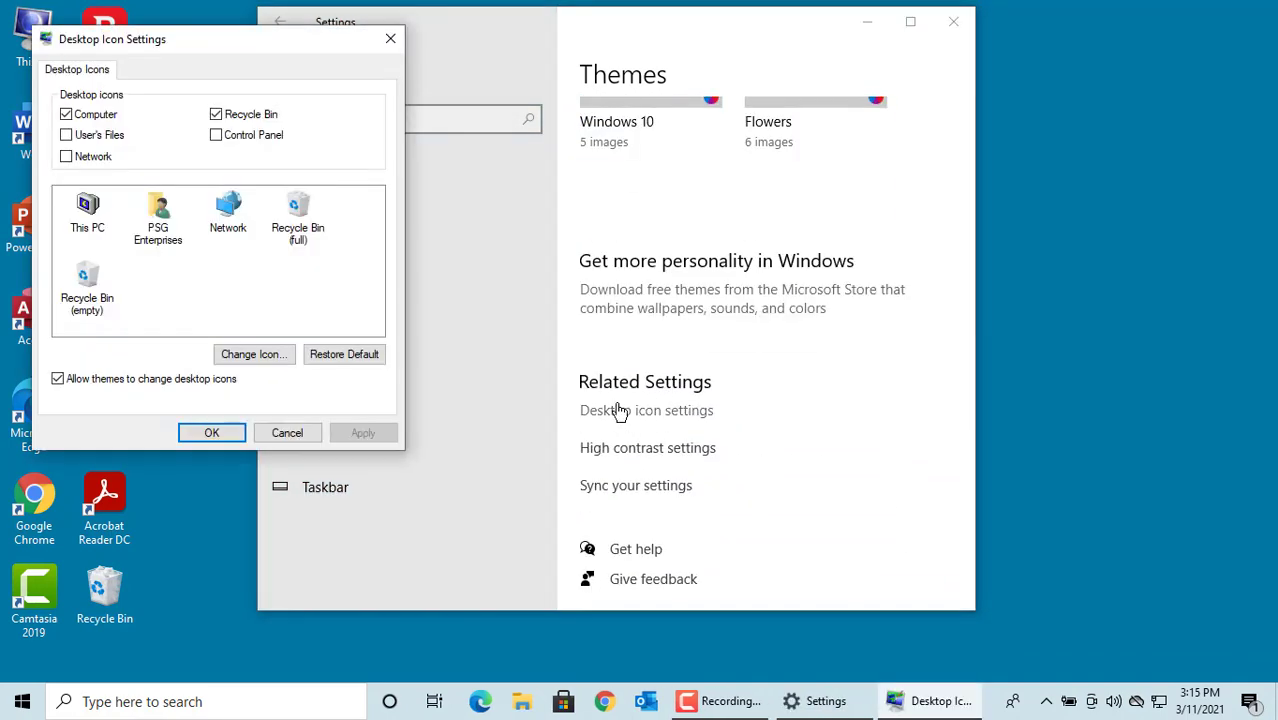
pyautogui.click(342, 358)
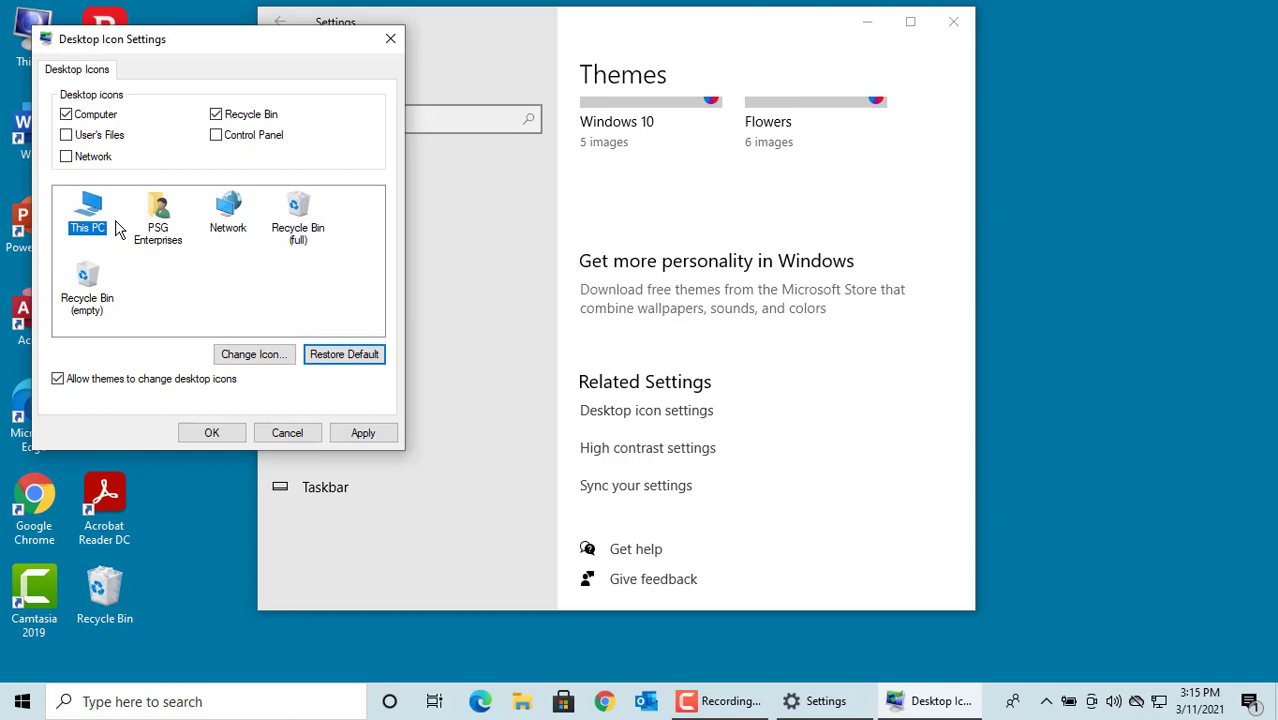
# Enable the User's Files, Network and Control Panel desktop icons and accept the settings.
pyautogui.click(67, 136)
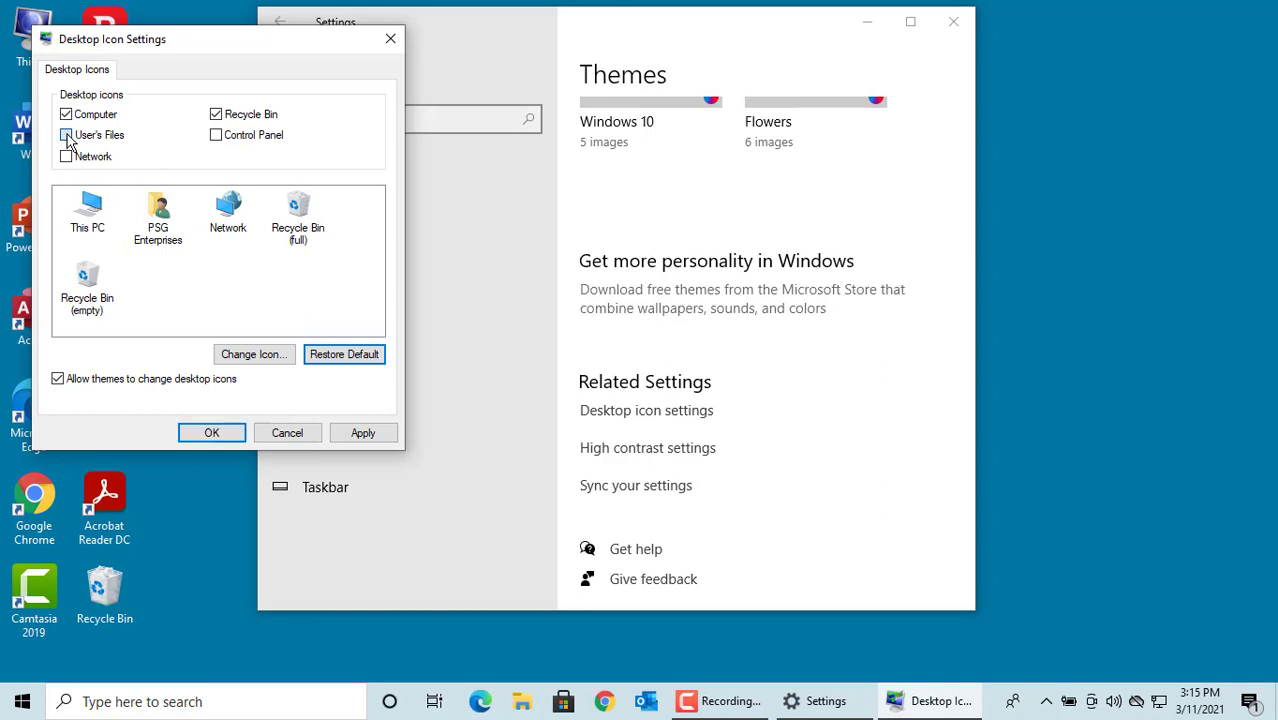
pyautogui.click(66, 157)
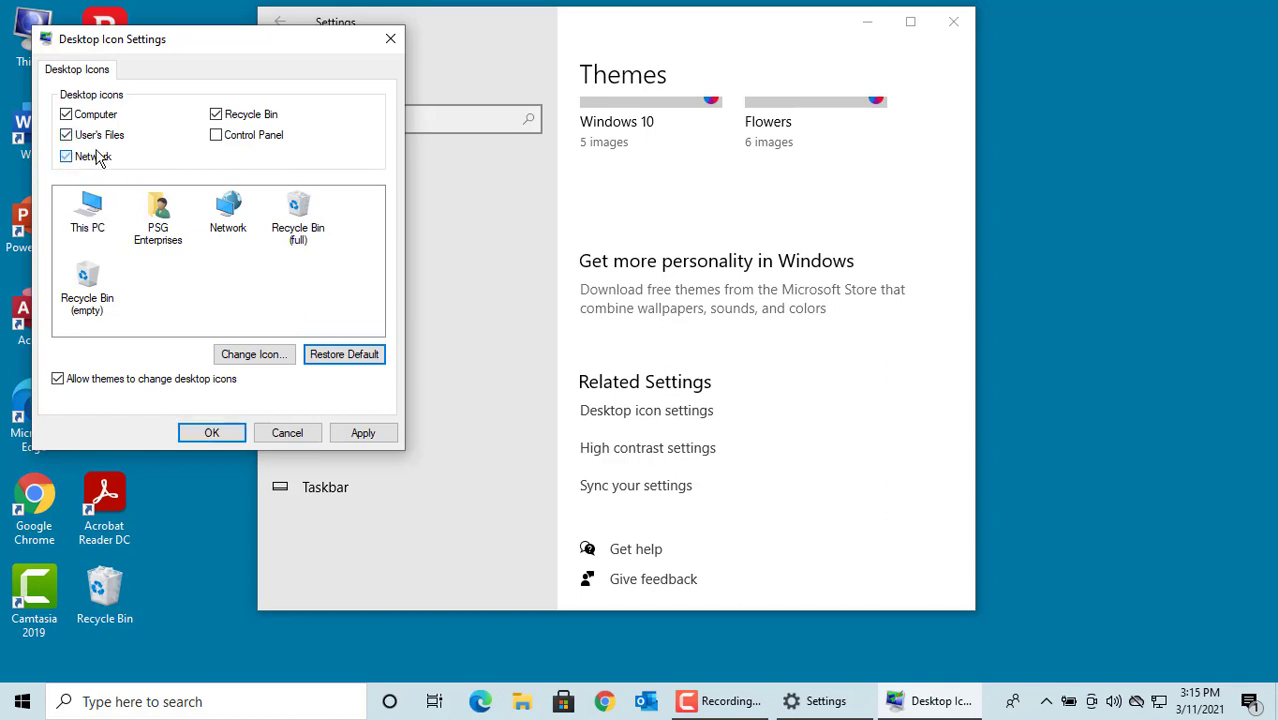
pyautogui.click(216, 136)
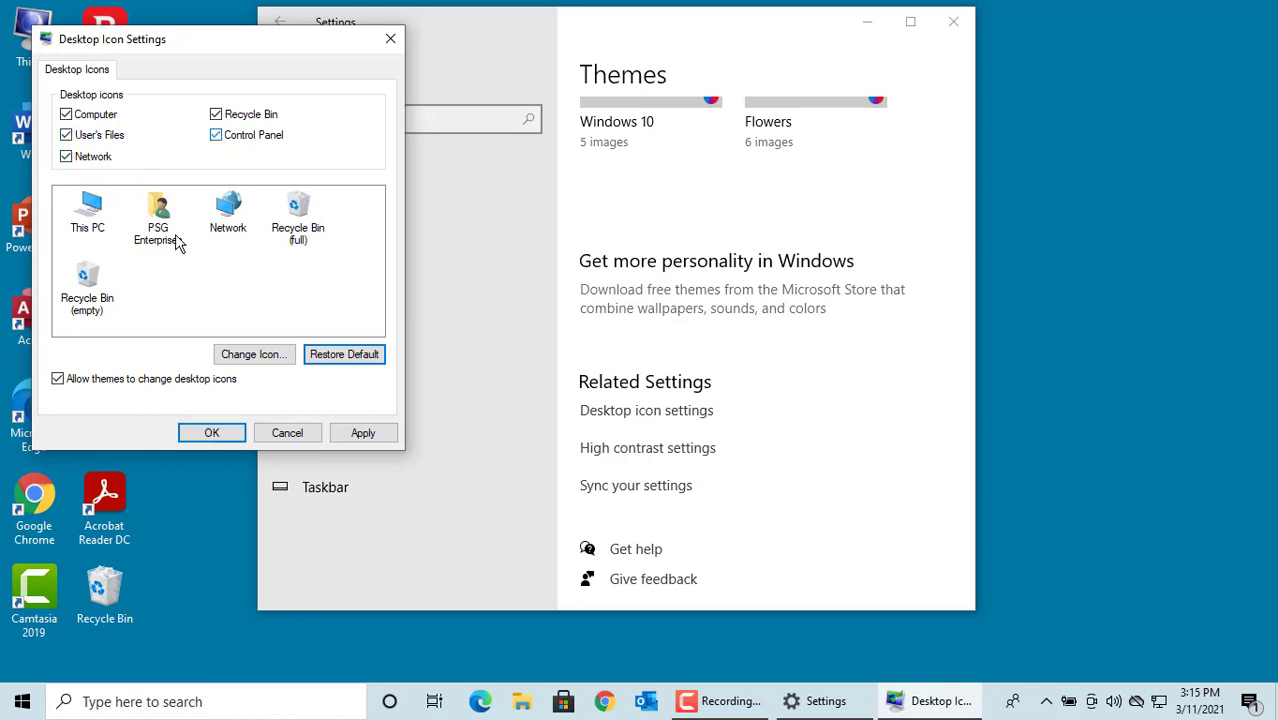
pyautogui.click(211, 436)
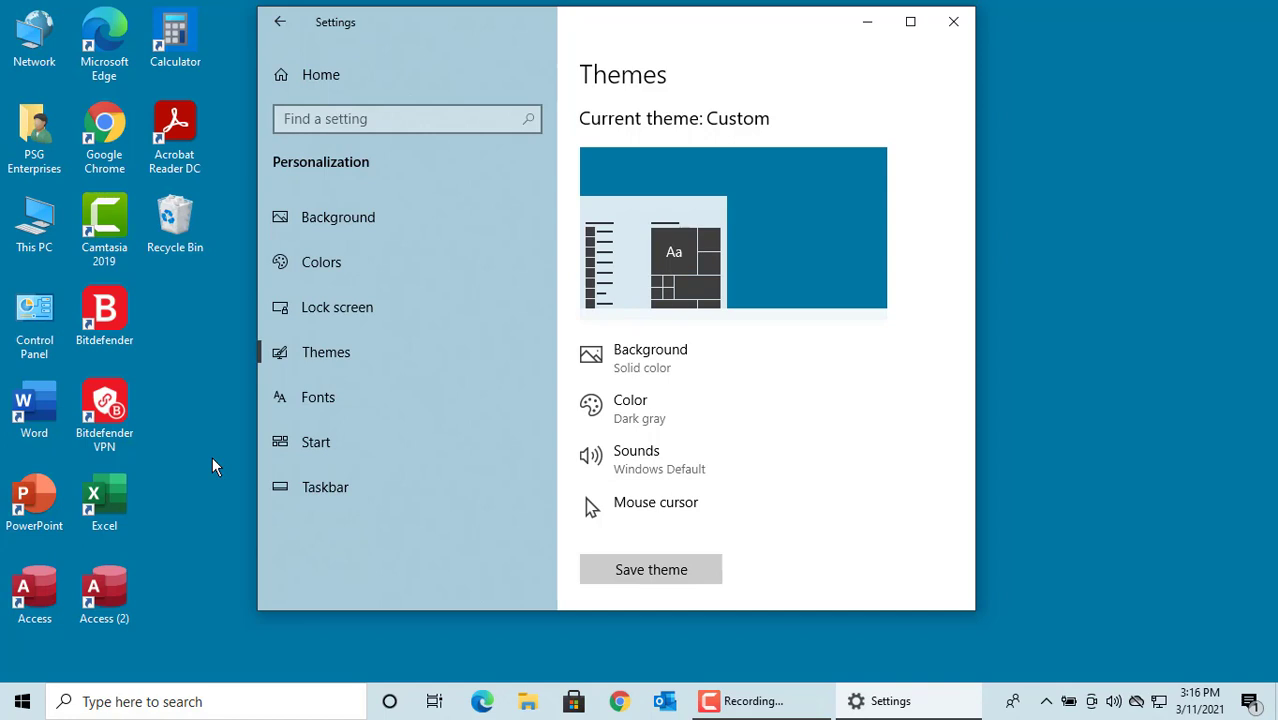
# Delete the Excel shortcut from the desktop and close the Settings window.
pyautogui.click(108, 504)
pyautogui.rightClick(110, 508)
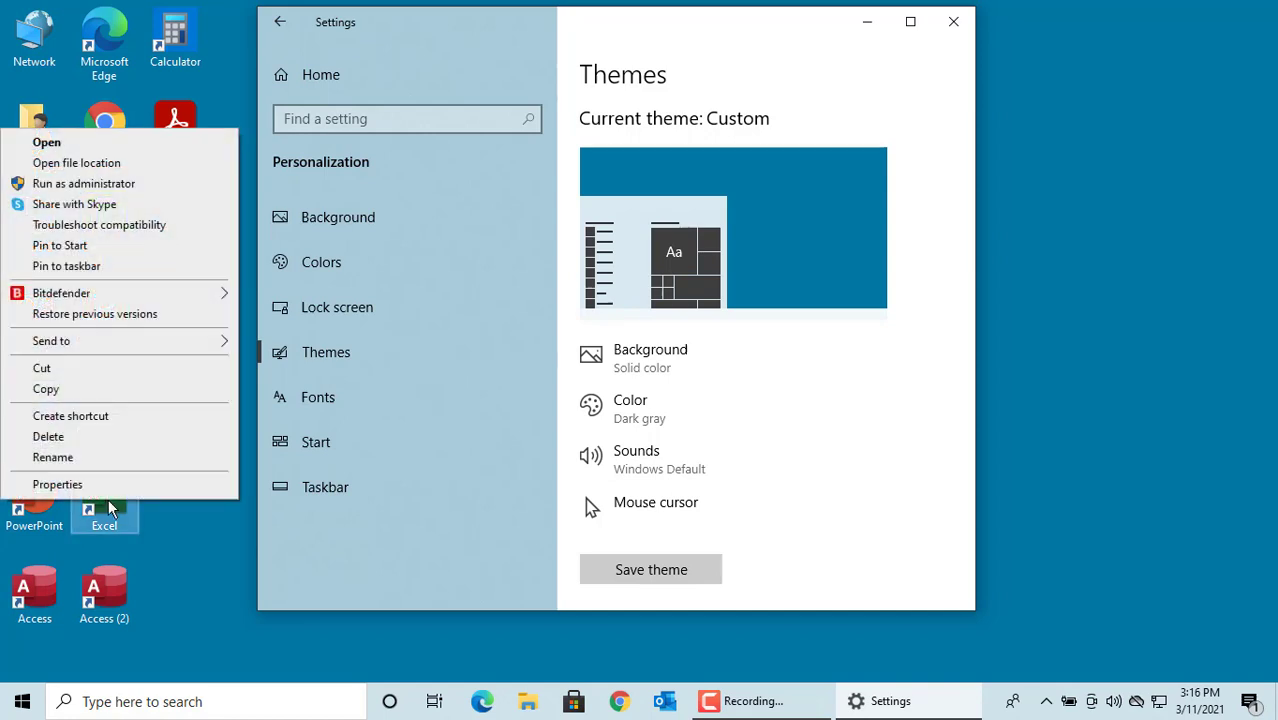
pyautogui.click(69, 438)
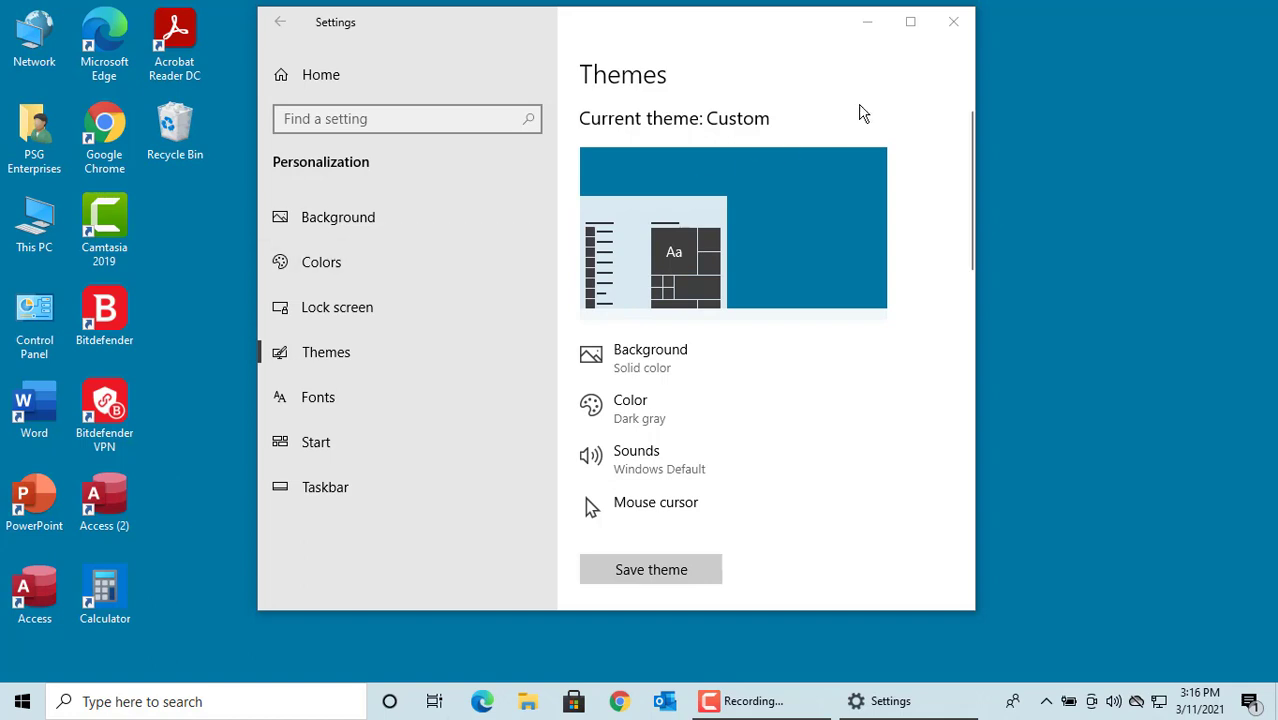
pyautogui.click(953, 21)
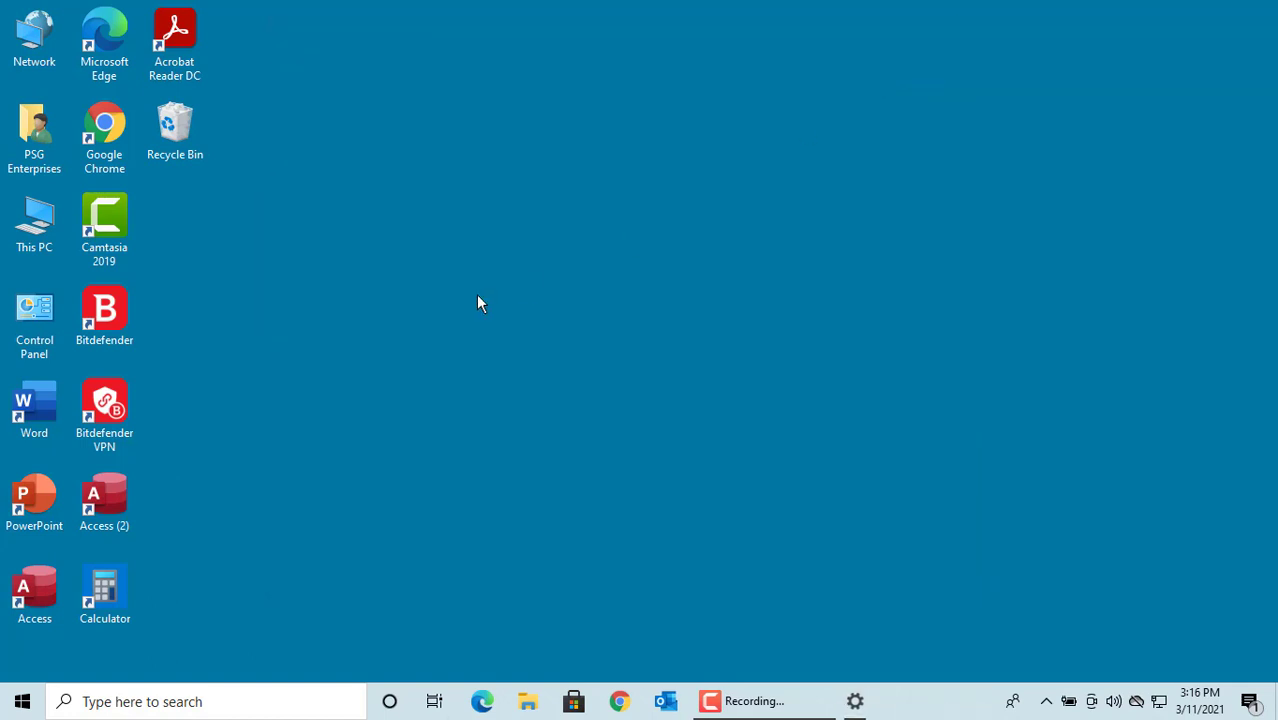
# Undo the deletion of the Excel shortcut and redo it.
pyautogui.rightClick(346, 309)
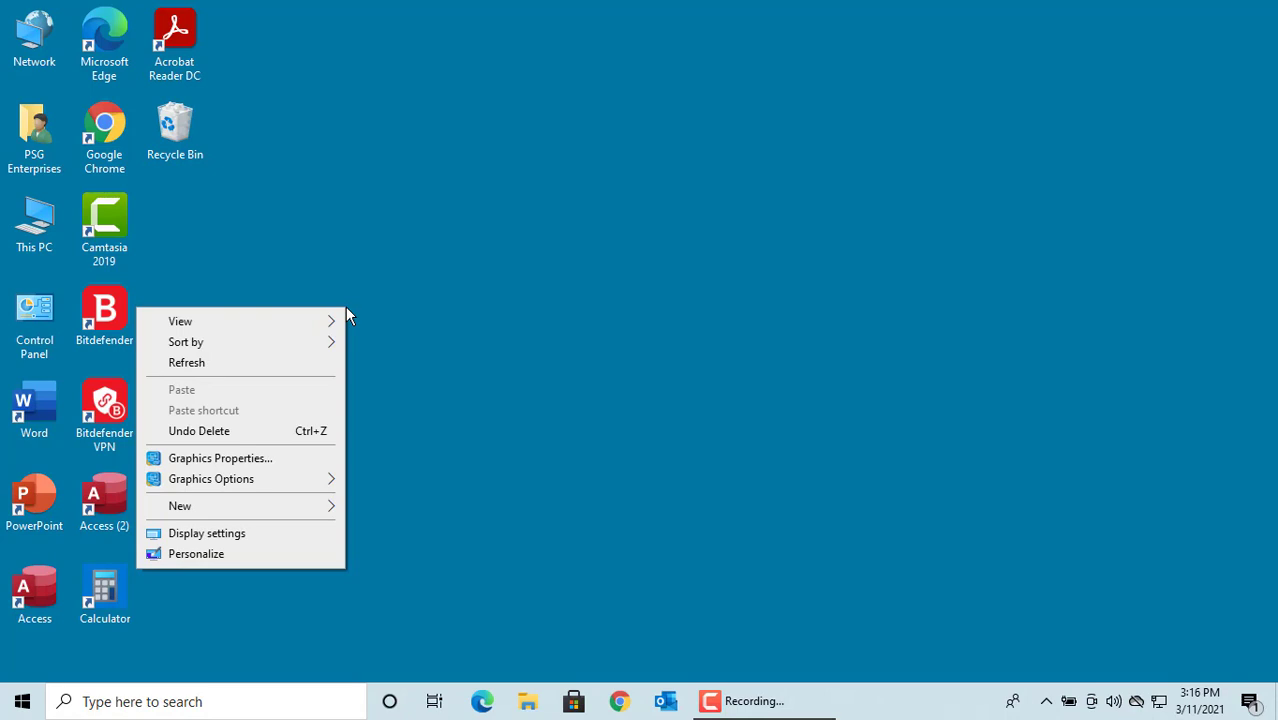
pyautogui.click(234, 436)
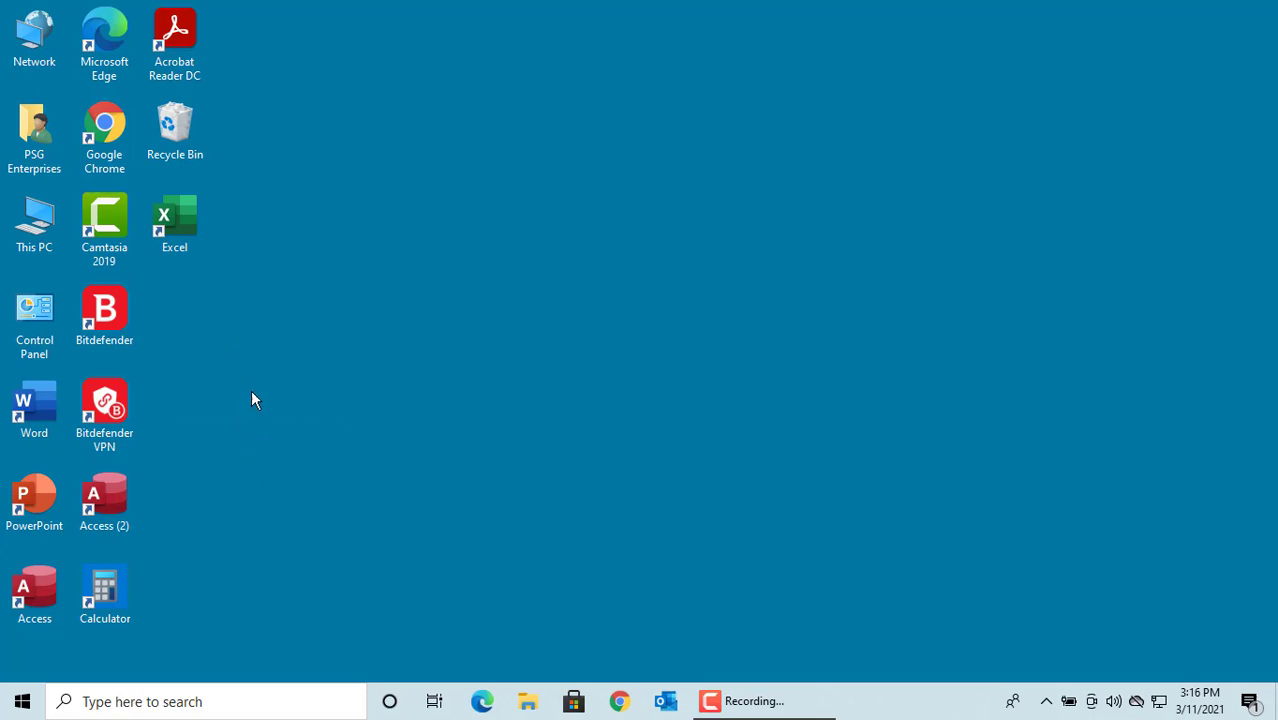
pyautogui.rightClick(251, 389)
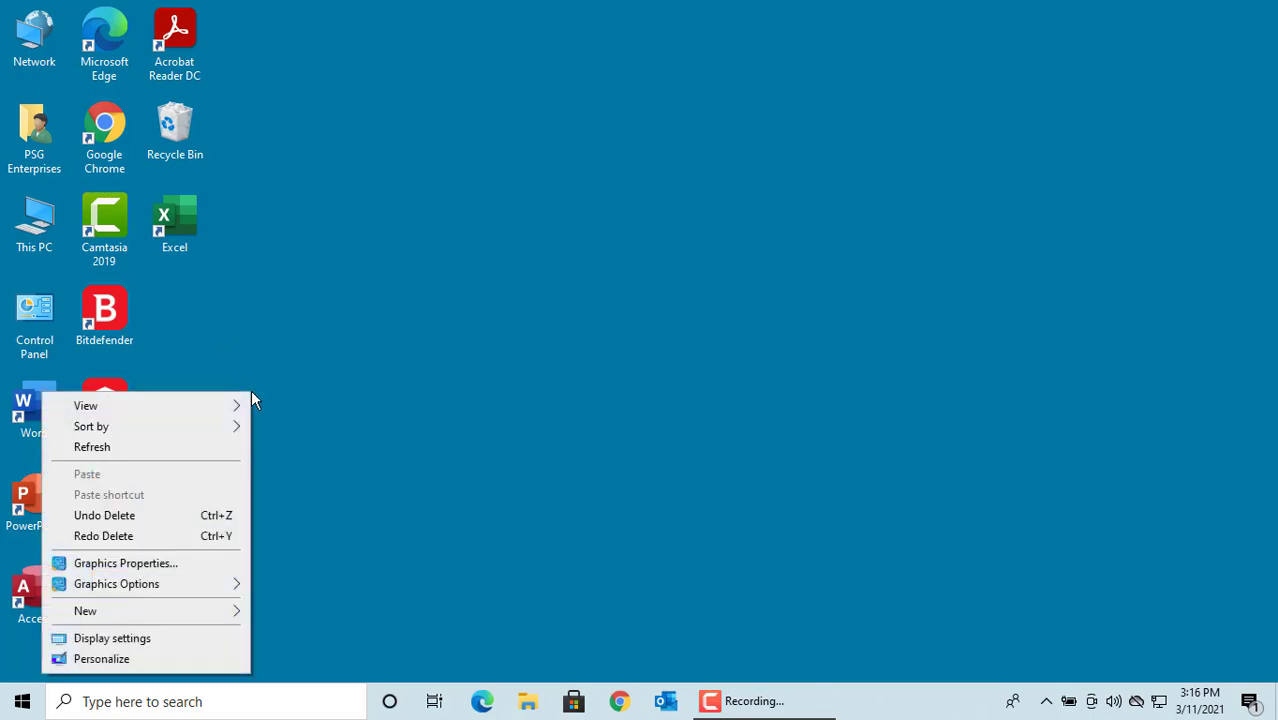
pyautogui.click(182, 542)
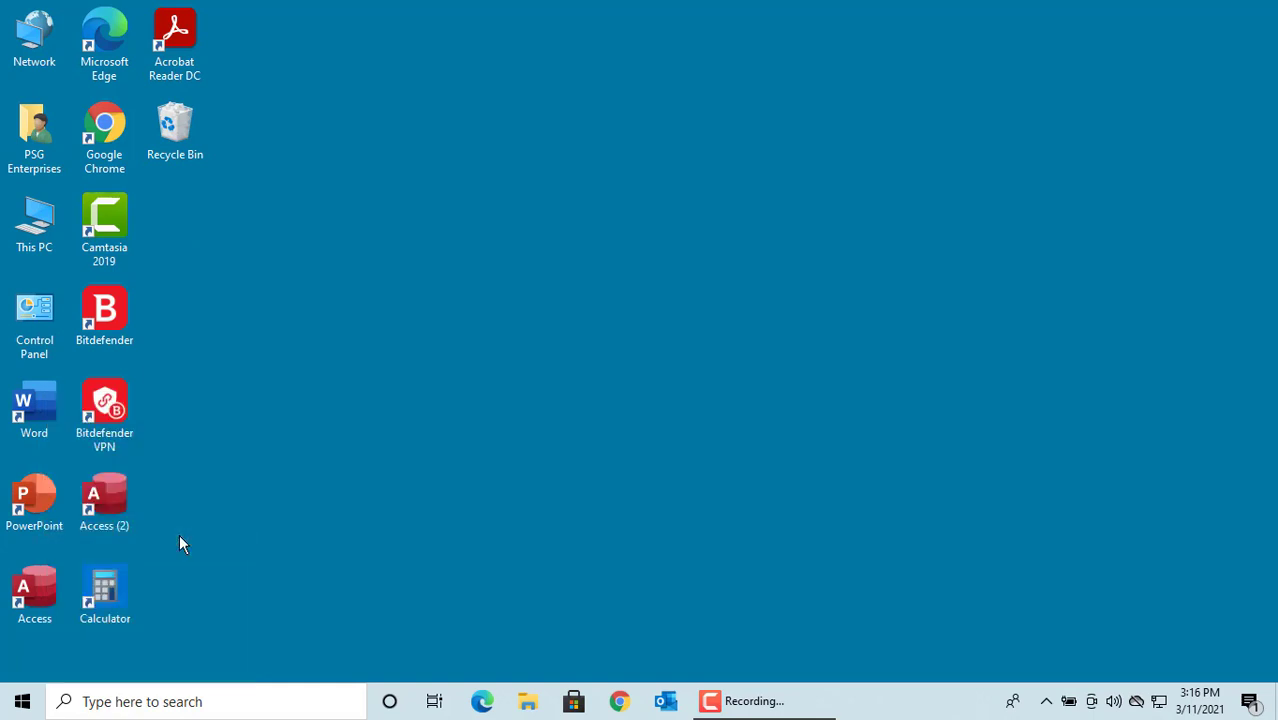
pyautogui.rightClick(244, 274)
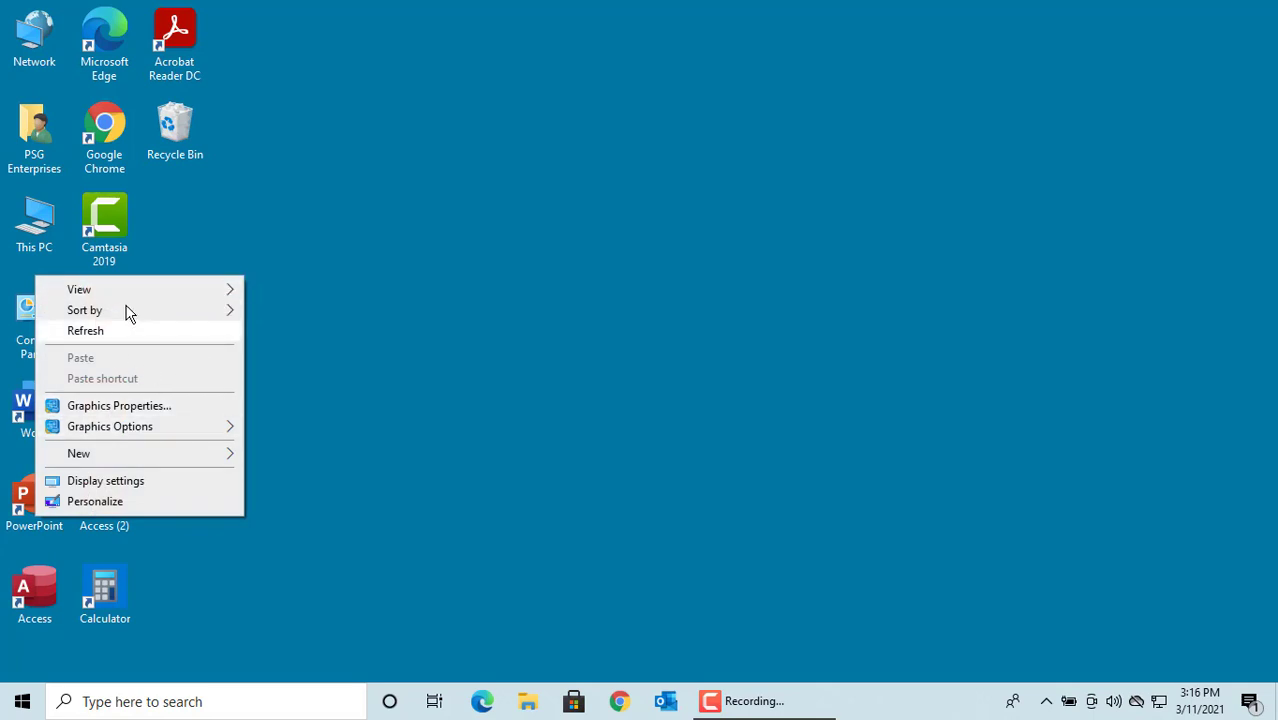
pyautogui.click(337, 357)
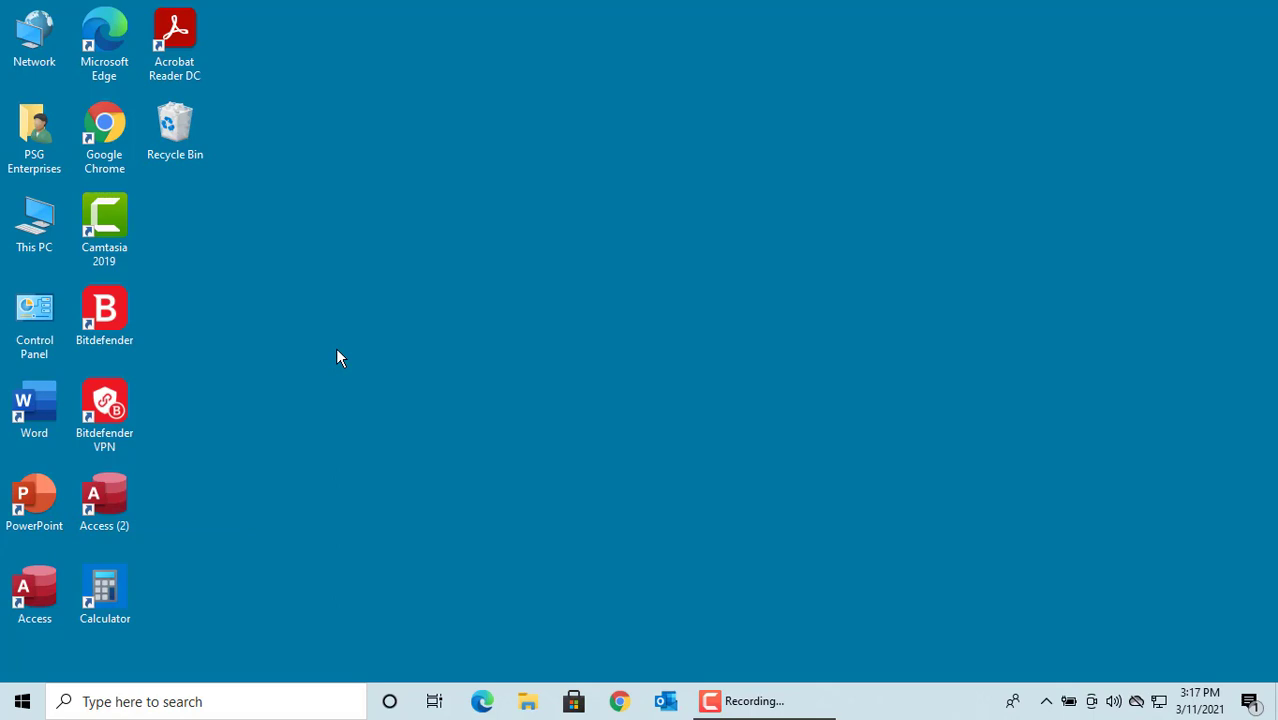
# Hide all desktop icons using the desktop view options, and show them again.
pyautogui.rightClick(299, 265)
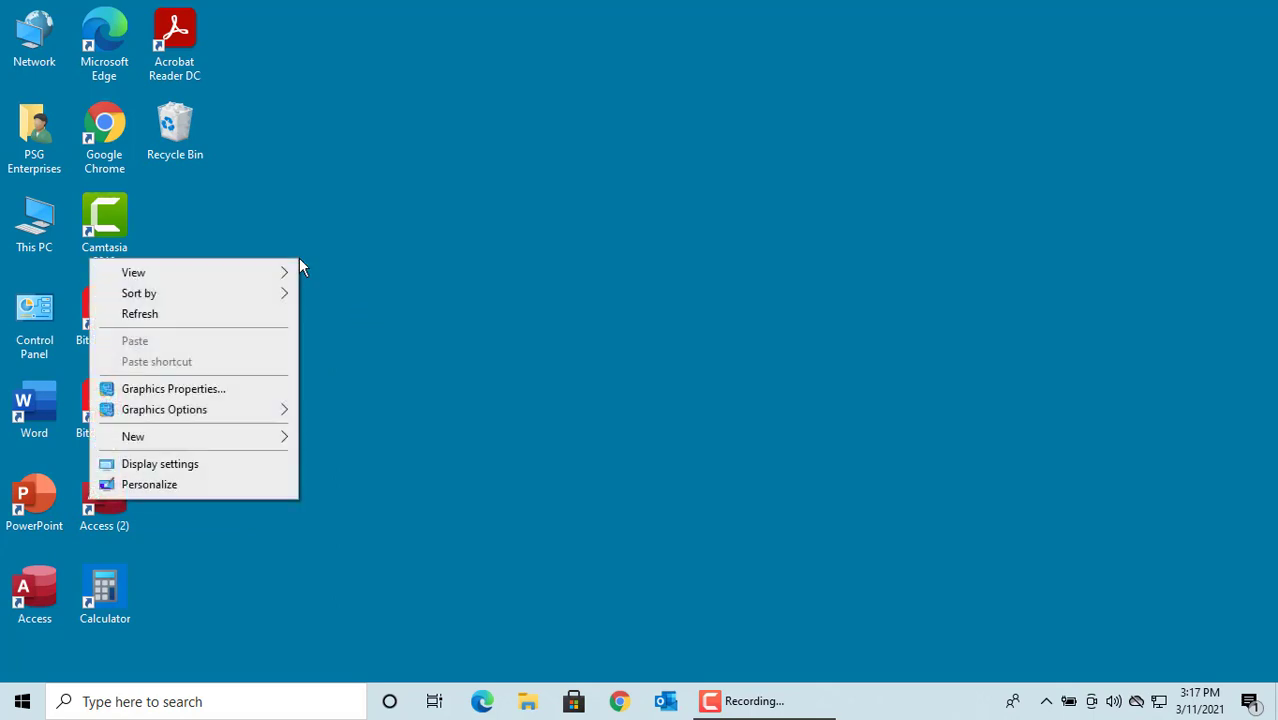
pyautogui.moveTo(219, 276)
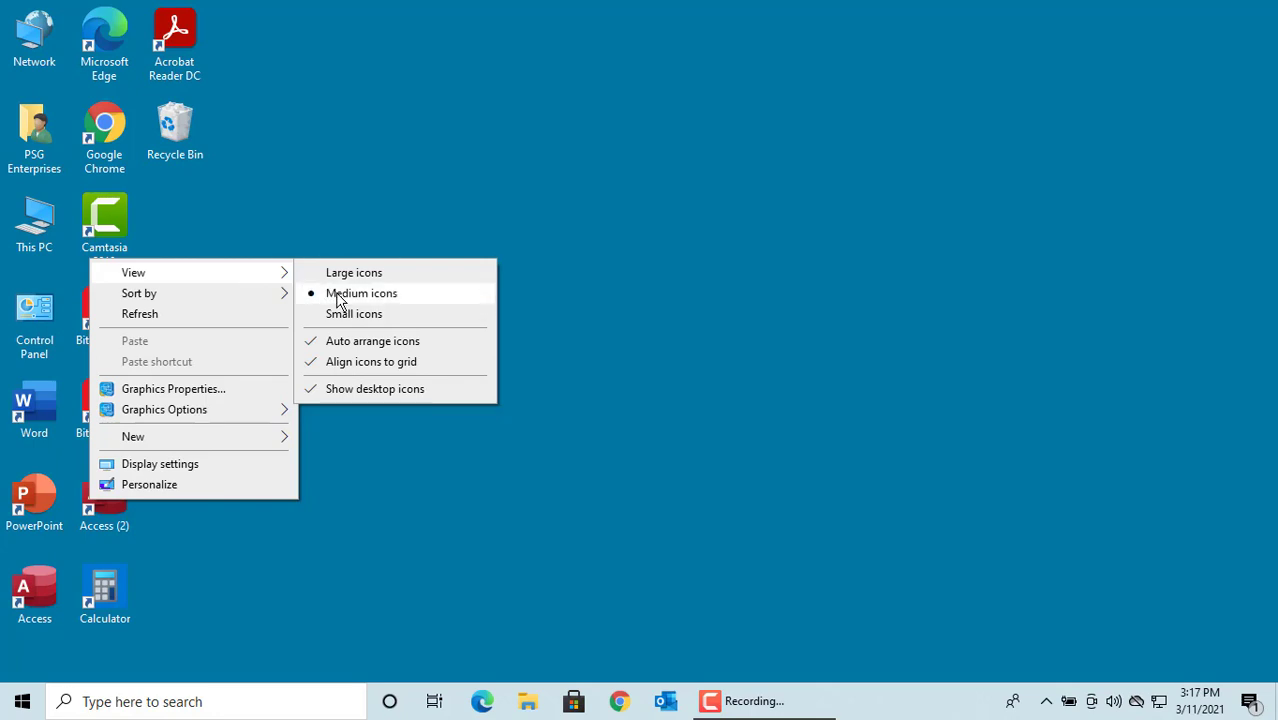
pyautogui.click(358, 392)
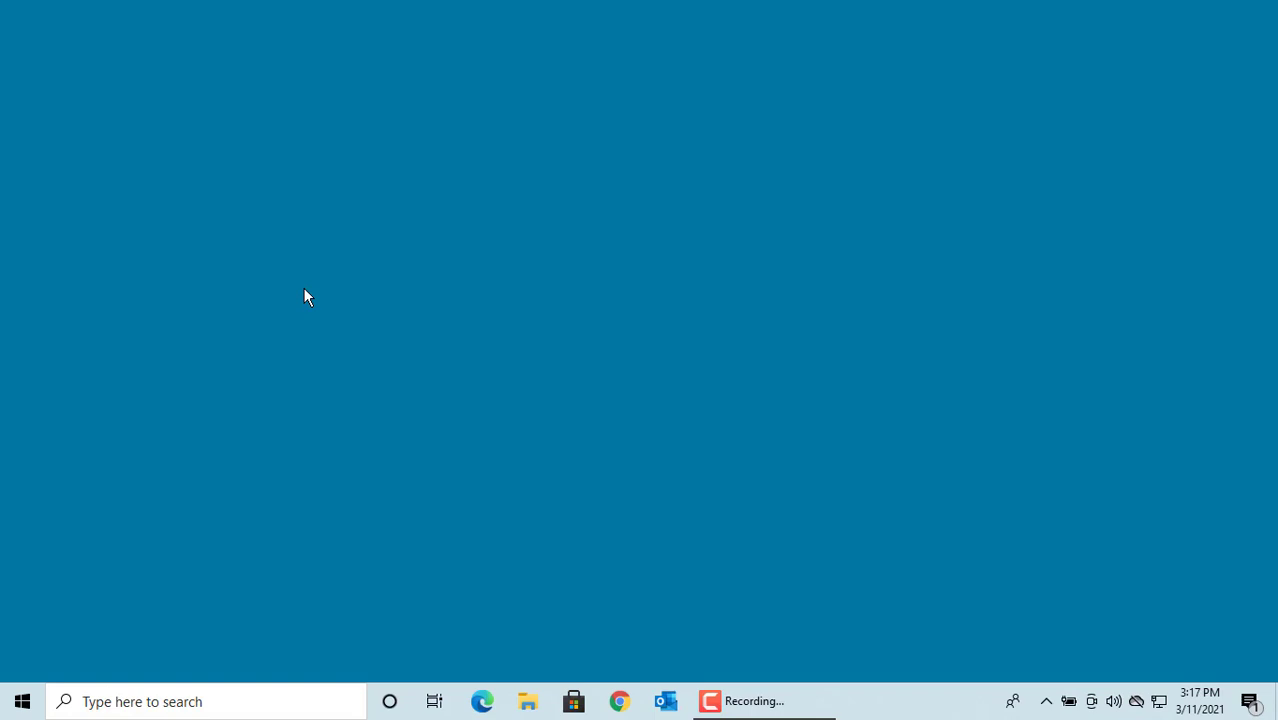
pyautogui.rightClick(304, 289)
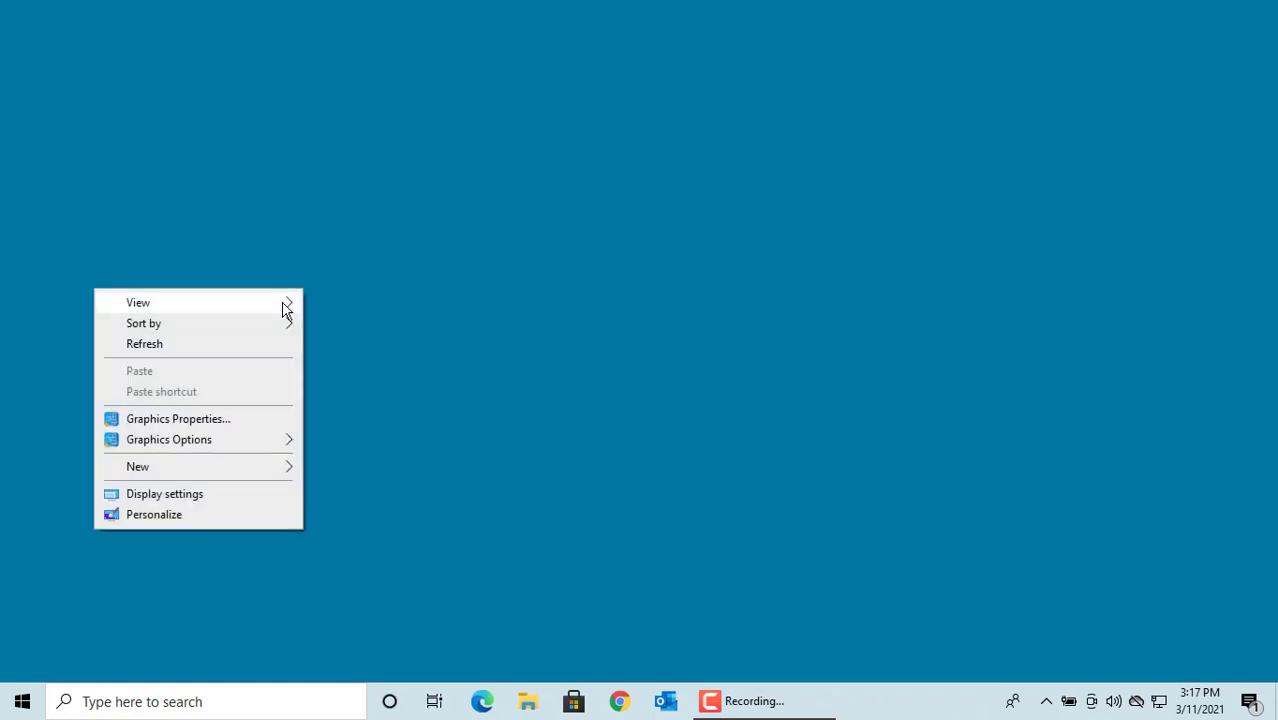
pyautogui.moveTo(283, 302)
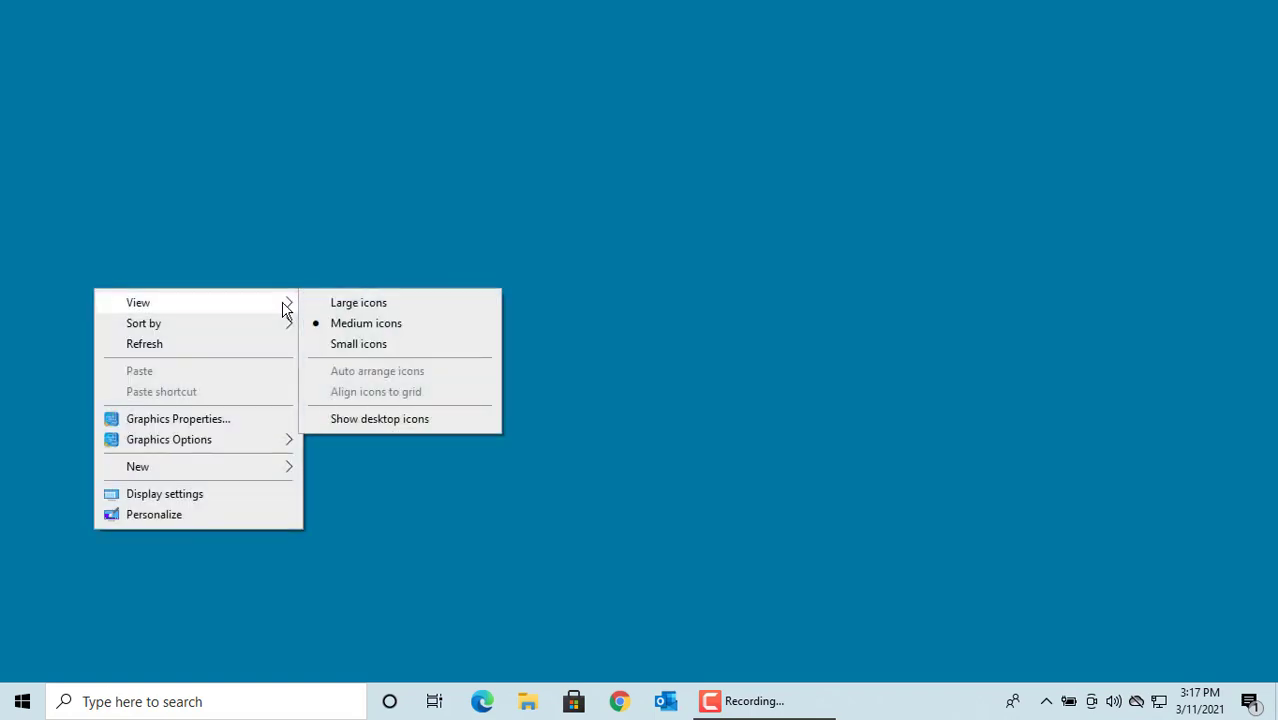
pyautogui.click(375, 421)
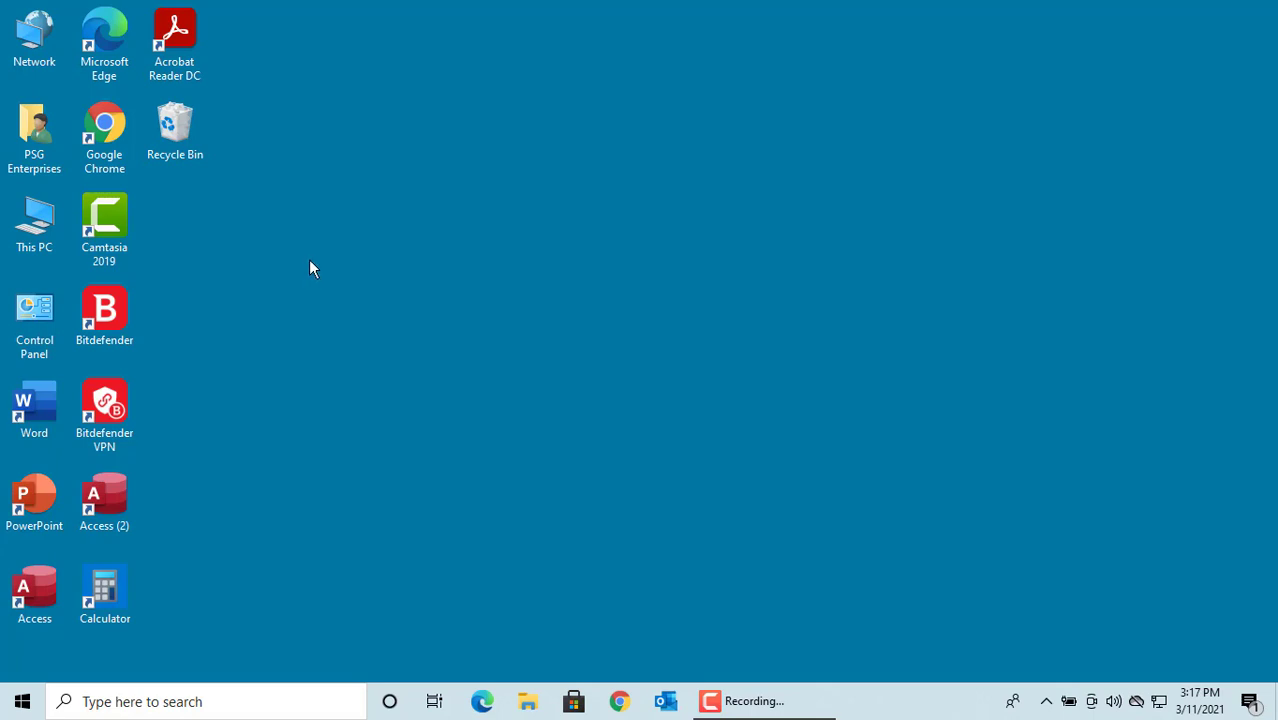
# Sort the desktop icons by name.
pyautogui.rightClick(309, 259)
pyautogui.moveTo(270, 302)
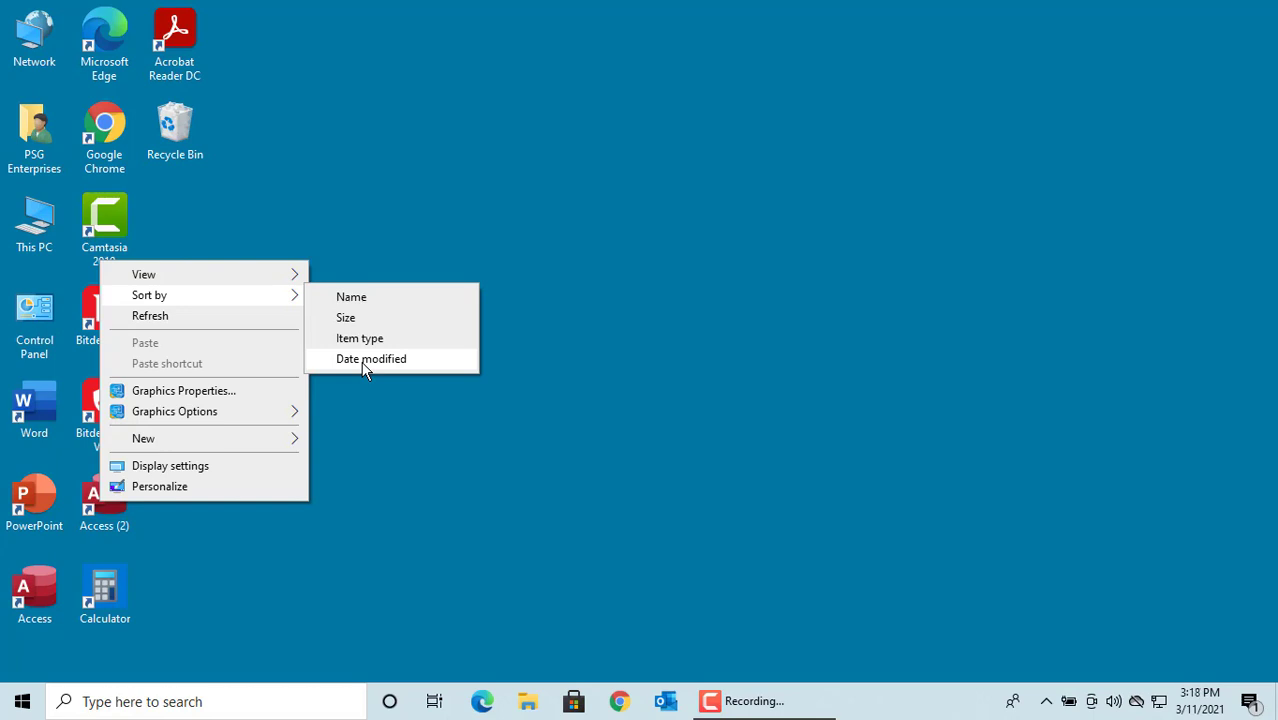
pyautogui.click(377, 300)
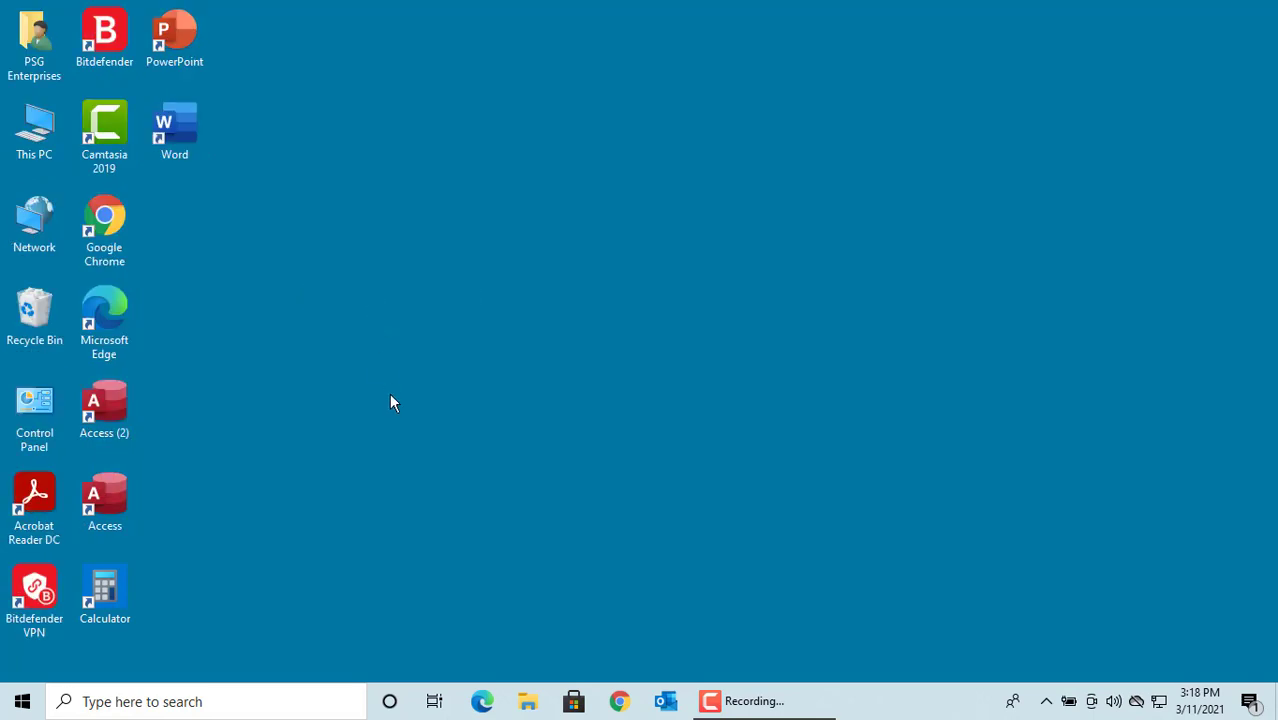